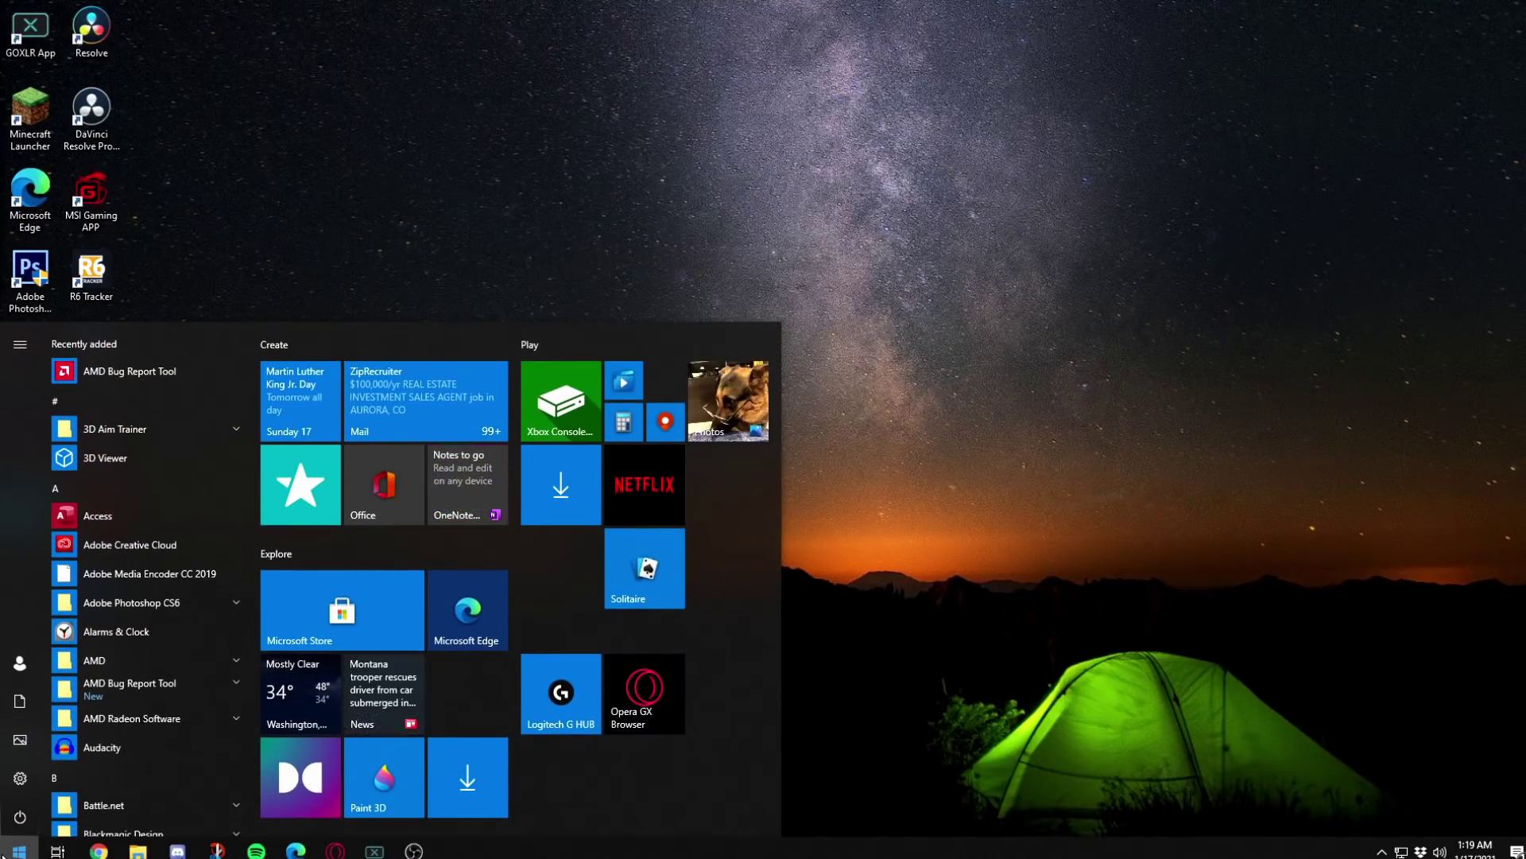
# Find Game Mode through a 'gam' search and switch Game Mode on, then back off
pyautogui.write('gam')
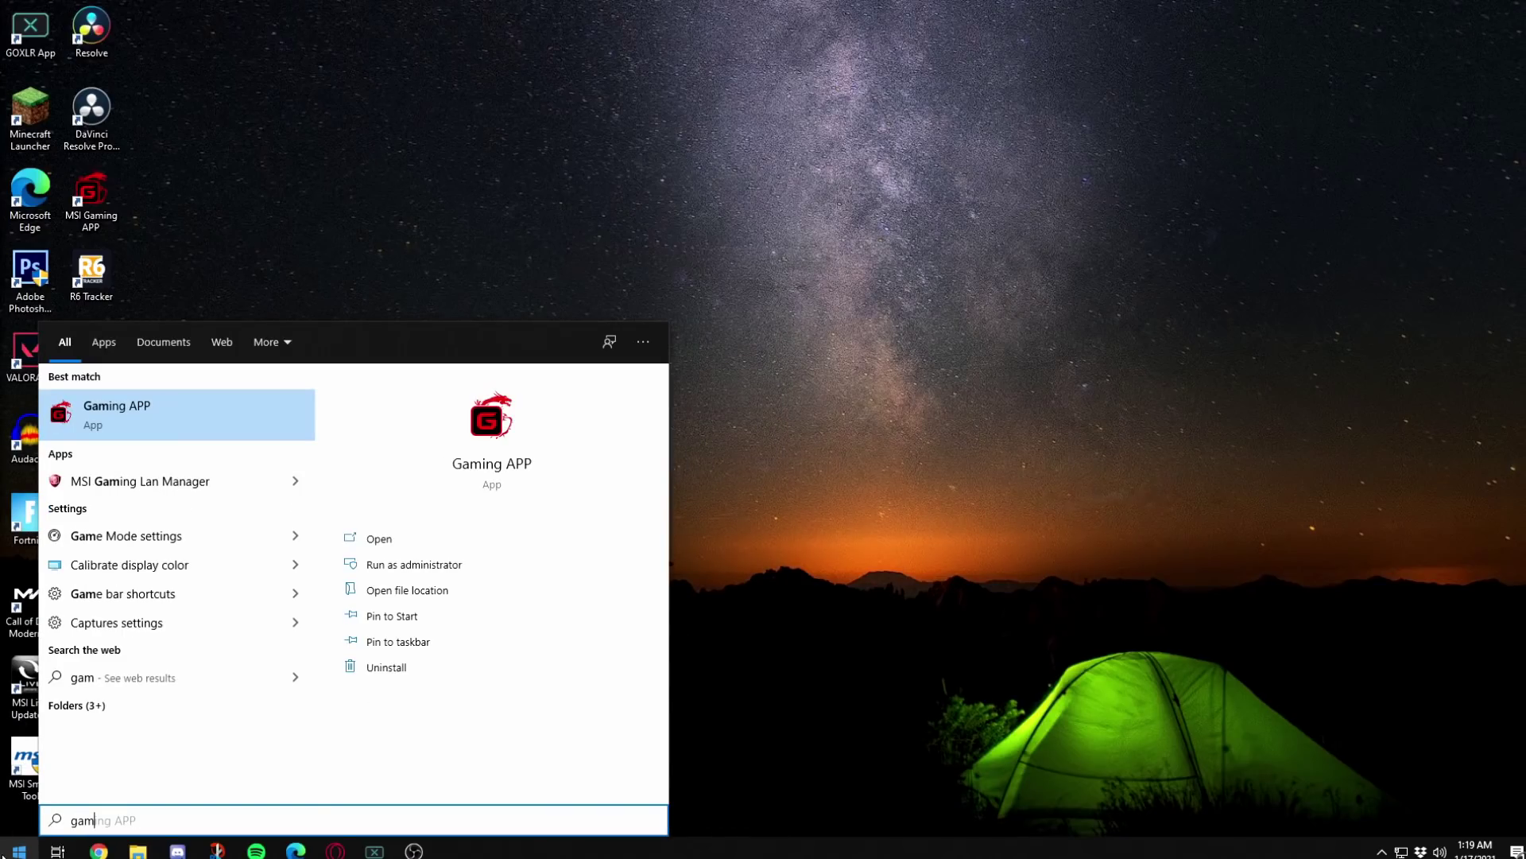
pyautogui.click(198, 546)
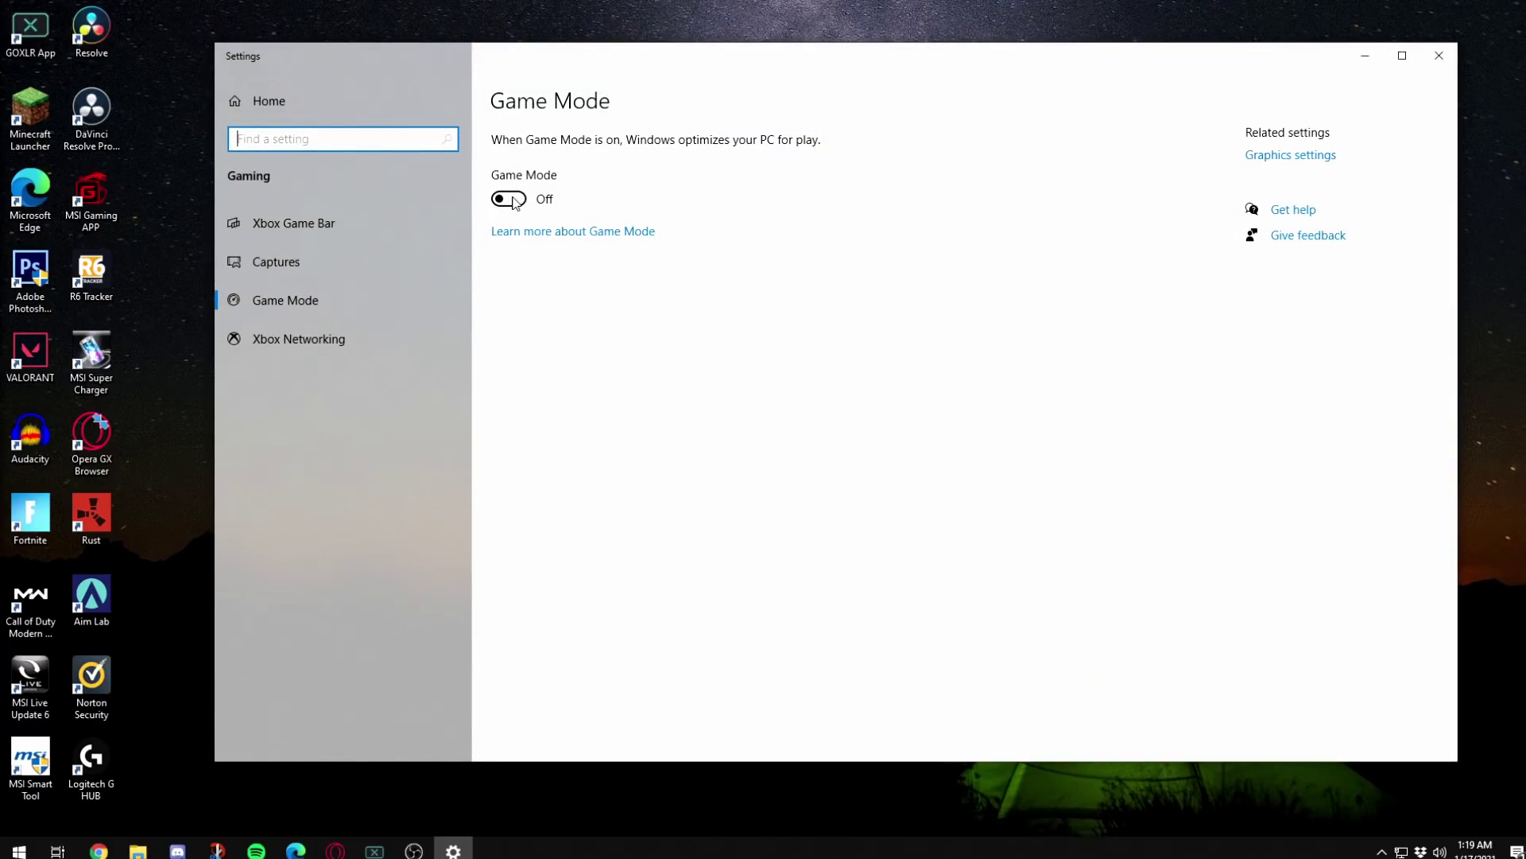
pyautogui.click(514, 200)
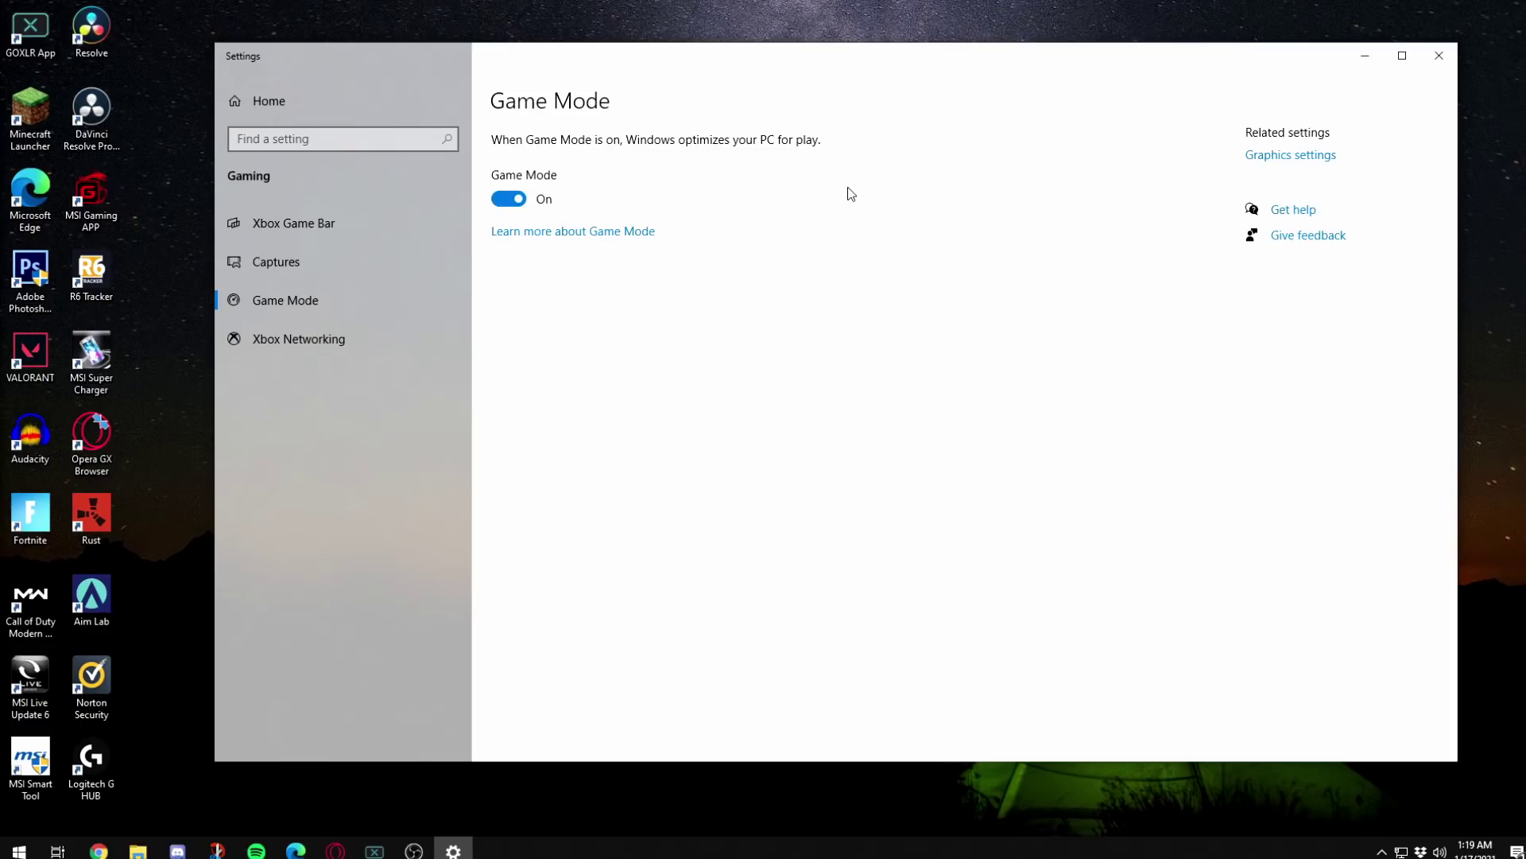
pyautogui.click(513, 204)
# Open Graphics settings and add BlackOpsColdWar.exe from its Call of Duty folder
pyautogui.click(361, 147)
pyautogui.write('gra')
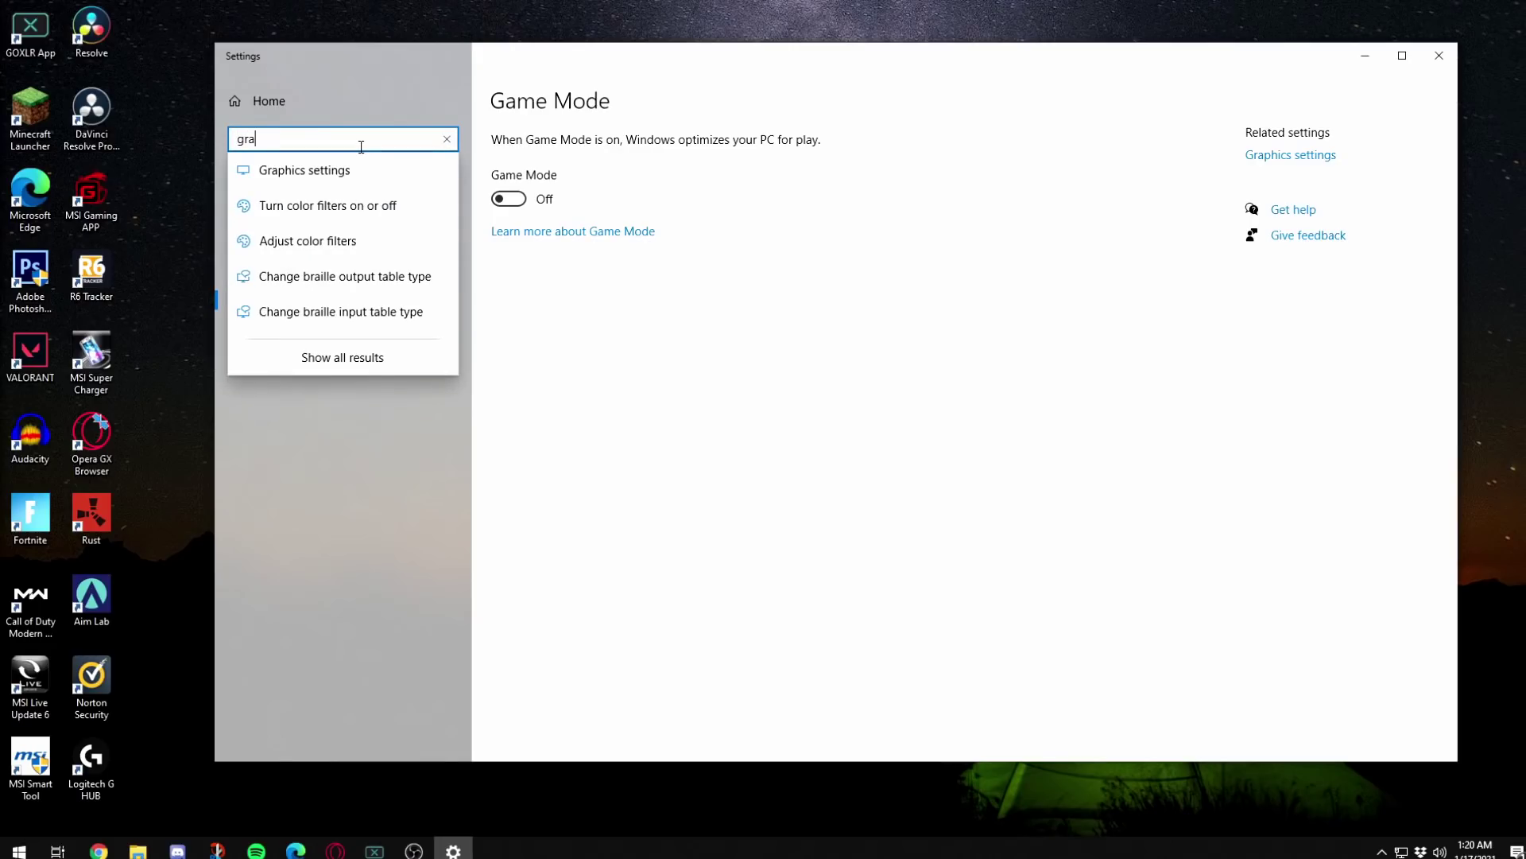
pyautogui.click(334, 175)
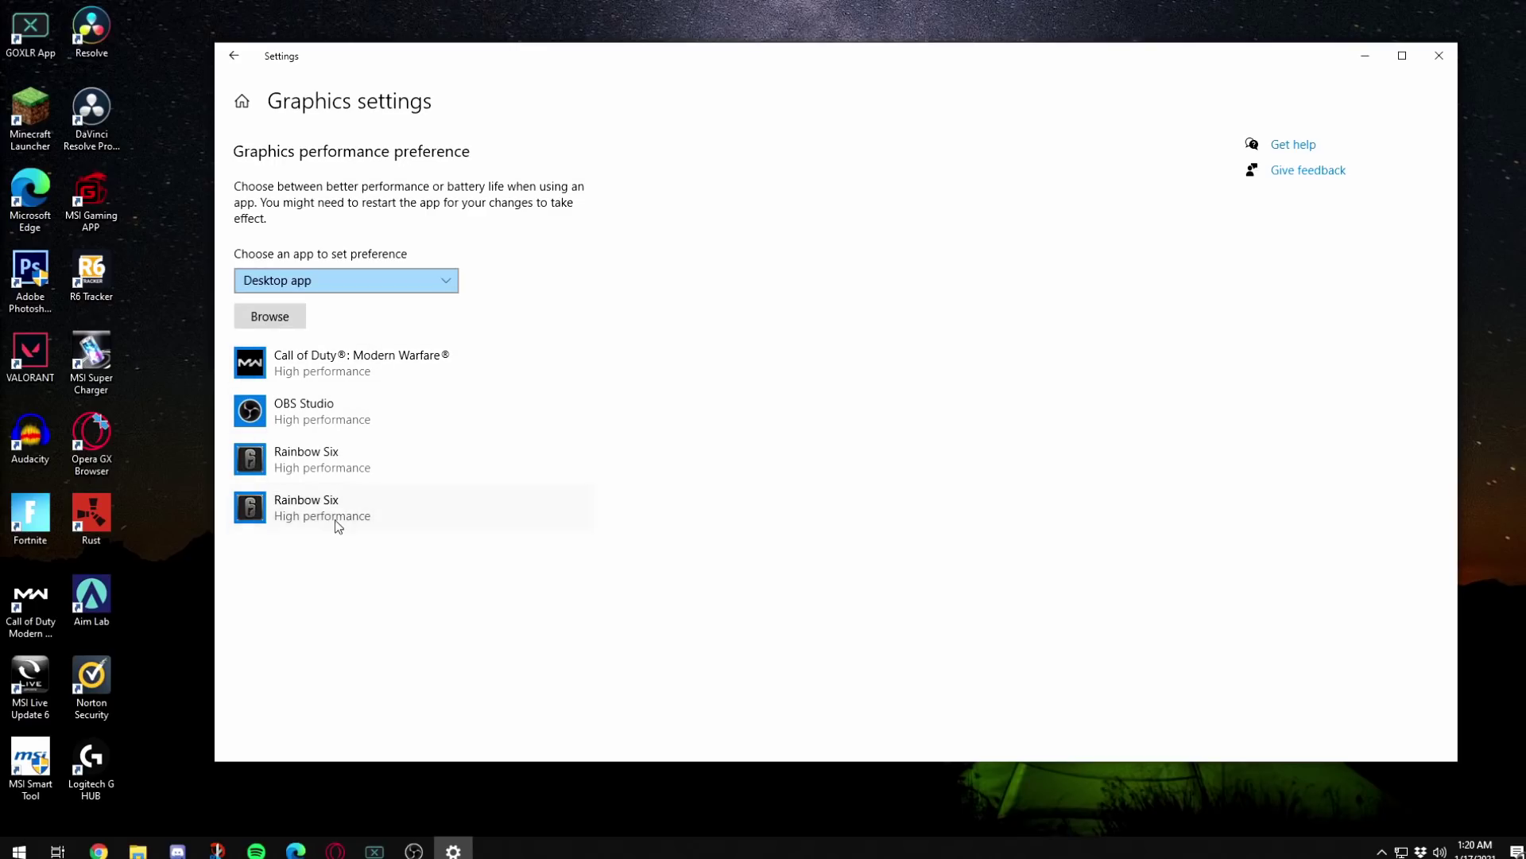
pyautogui.click(265, 320)
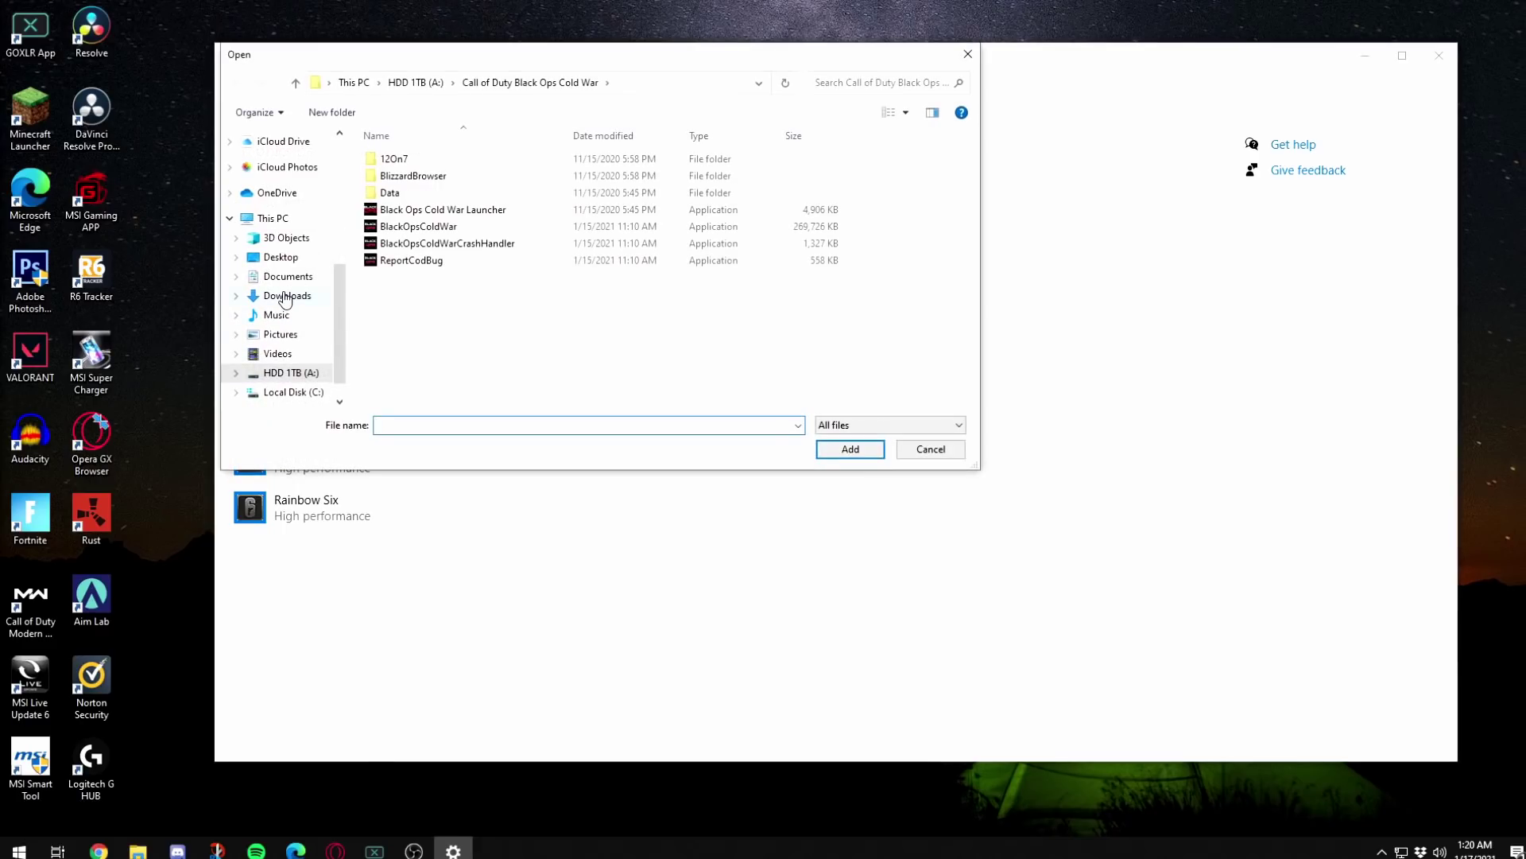
pyautogui.hotkey('alt', 'Up')
pyautogui.doubleClick(438, 196)
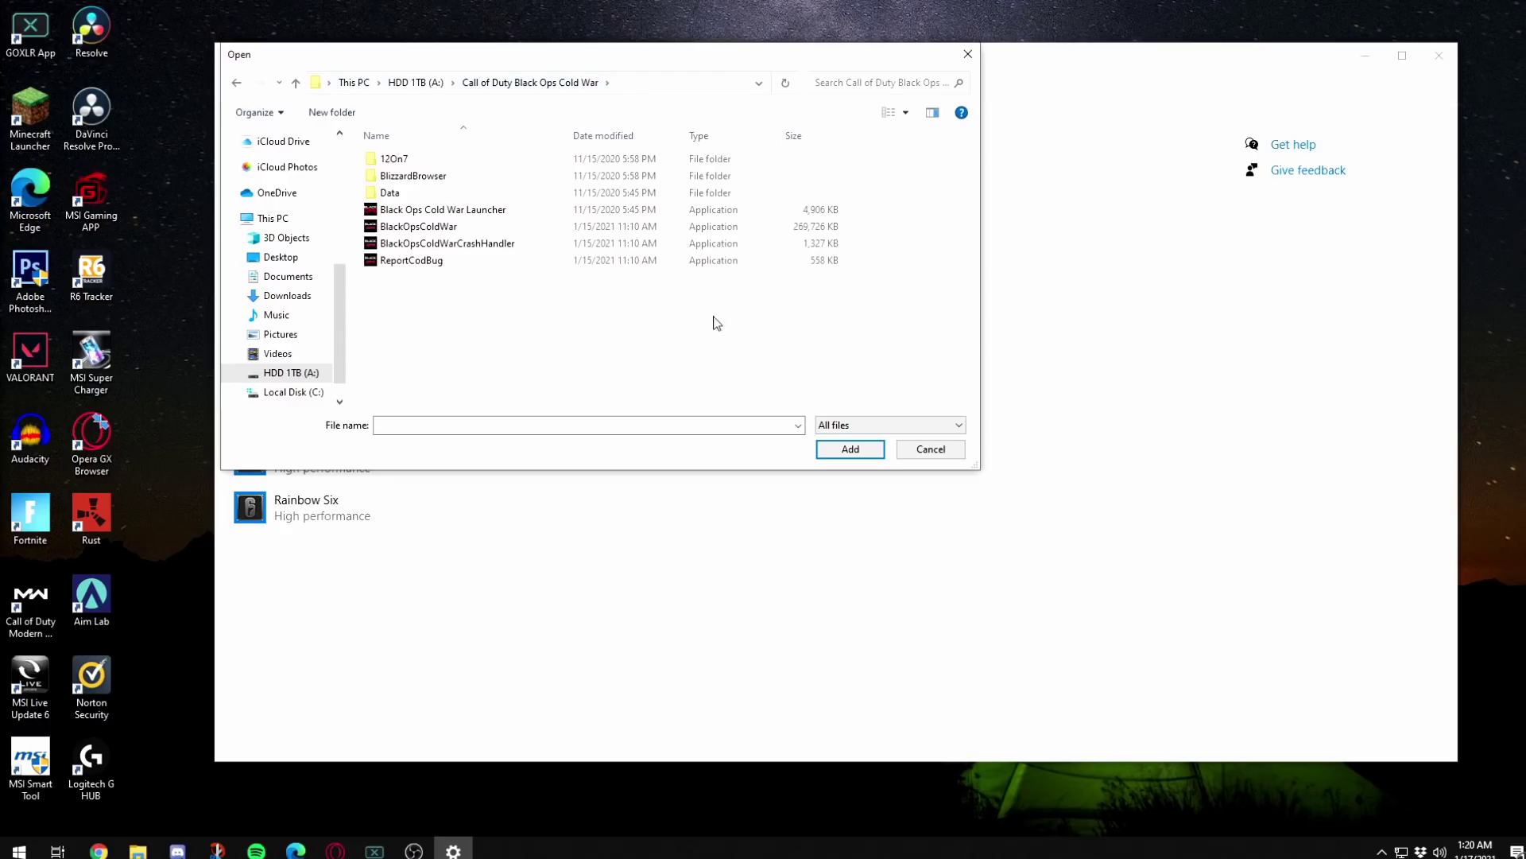
pyautogui.doubleClick(521, 228)
# Set Black Ops Cold War's graphics preference to High performance and save it
pyautogui.click(460, 394)
pyautogui.click(472, 449)
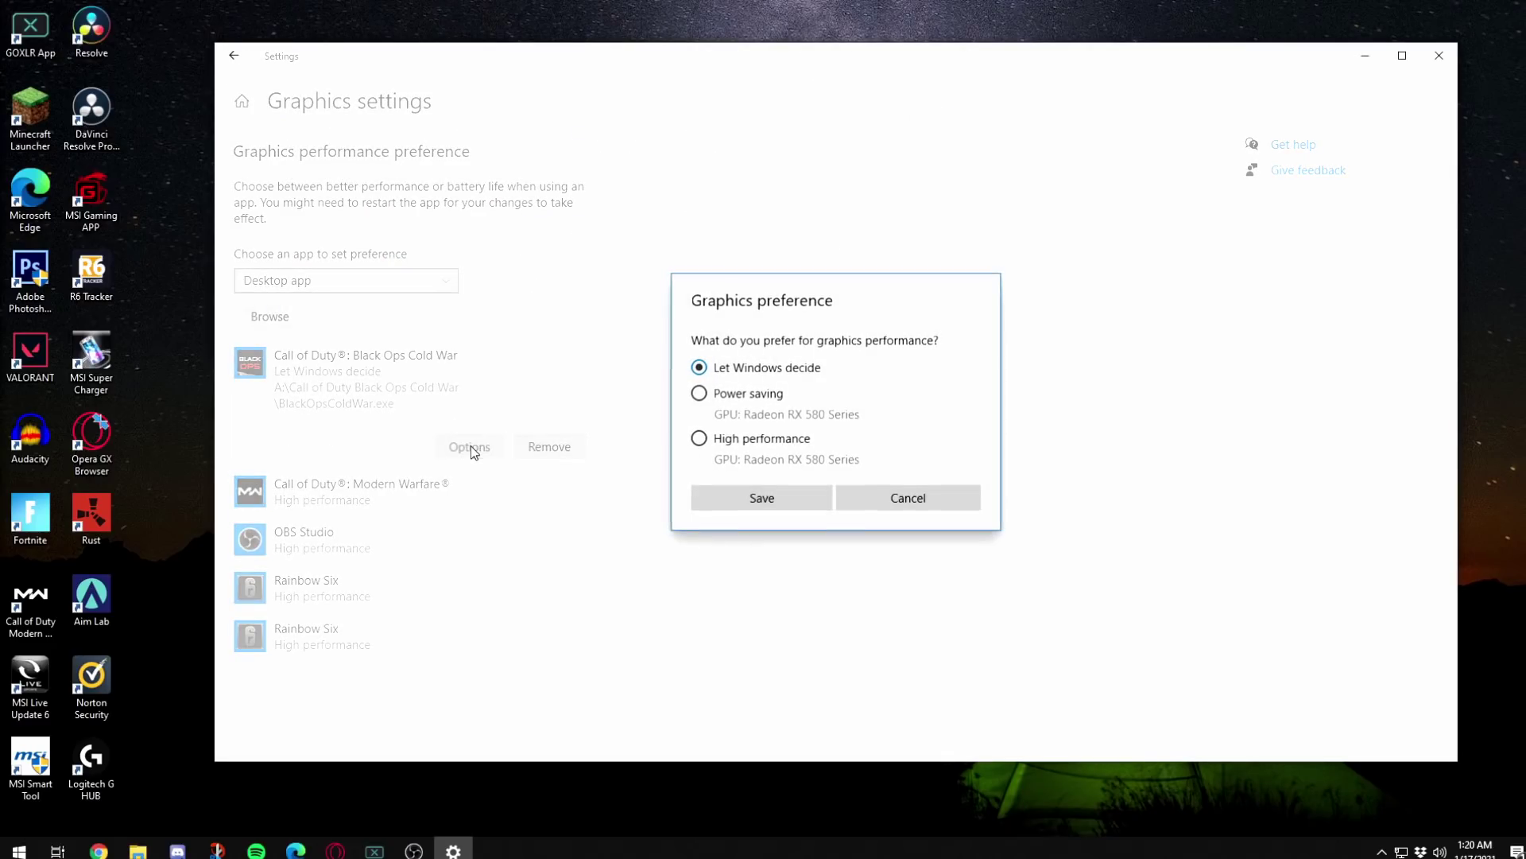
pyautogui.click(699, 438)
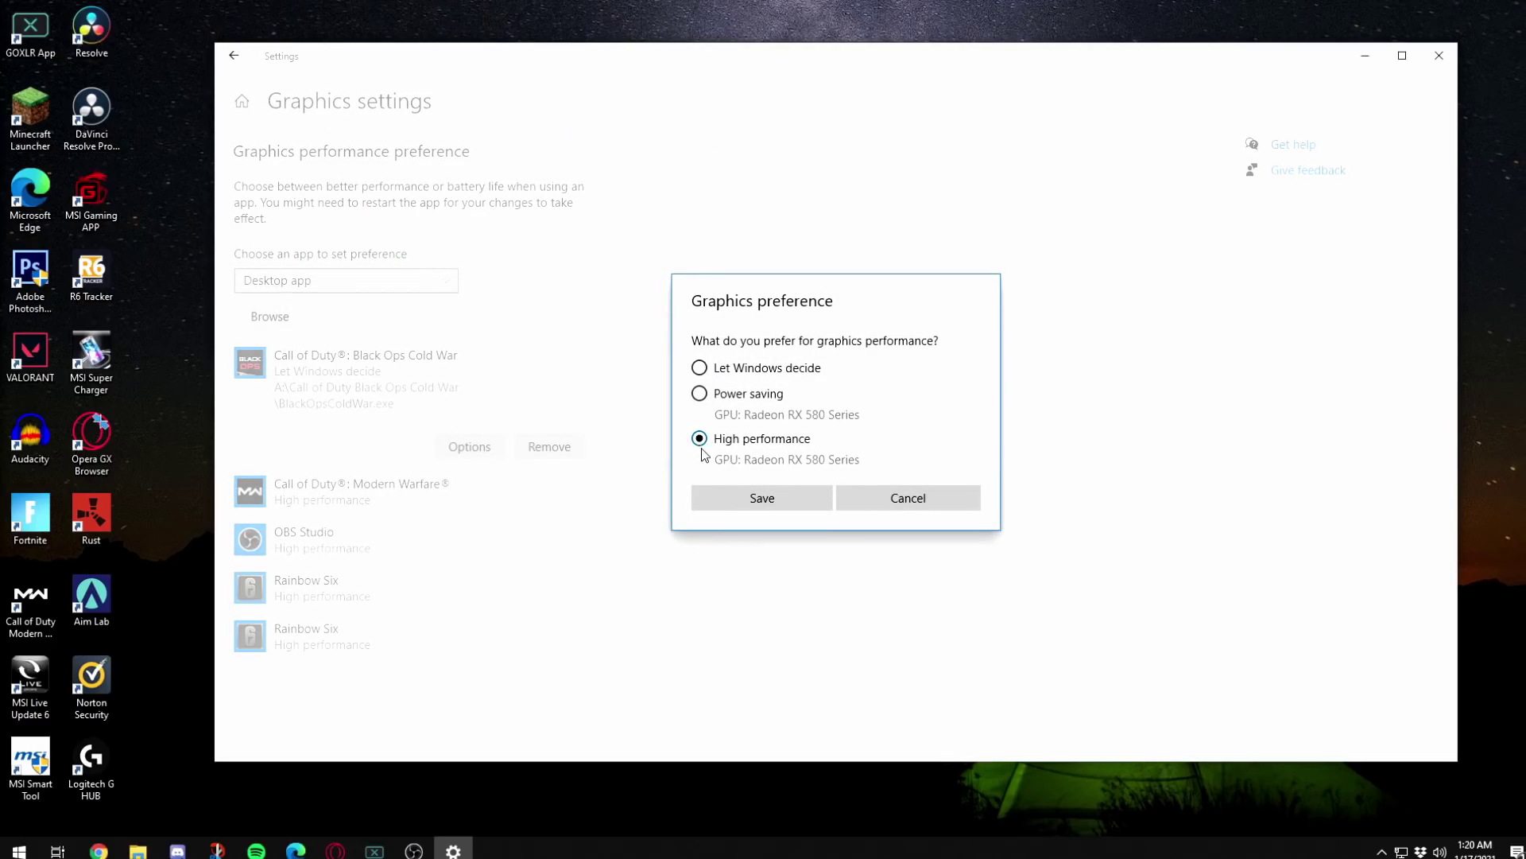
pyautogui.click(742, 501)
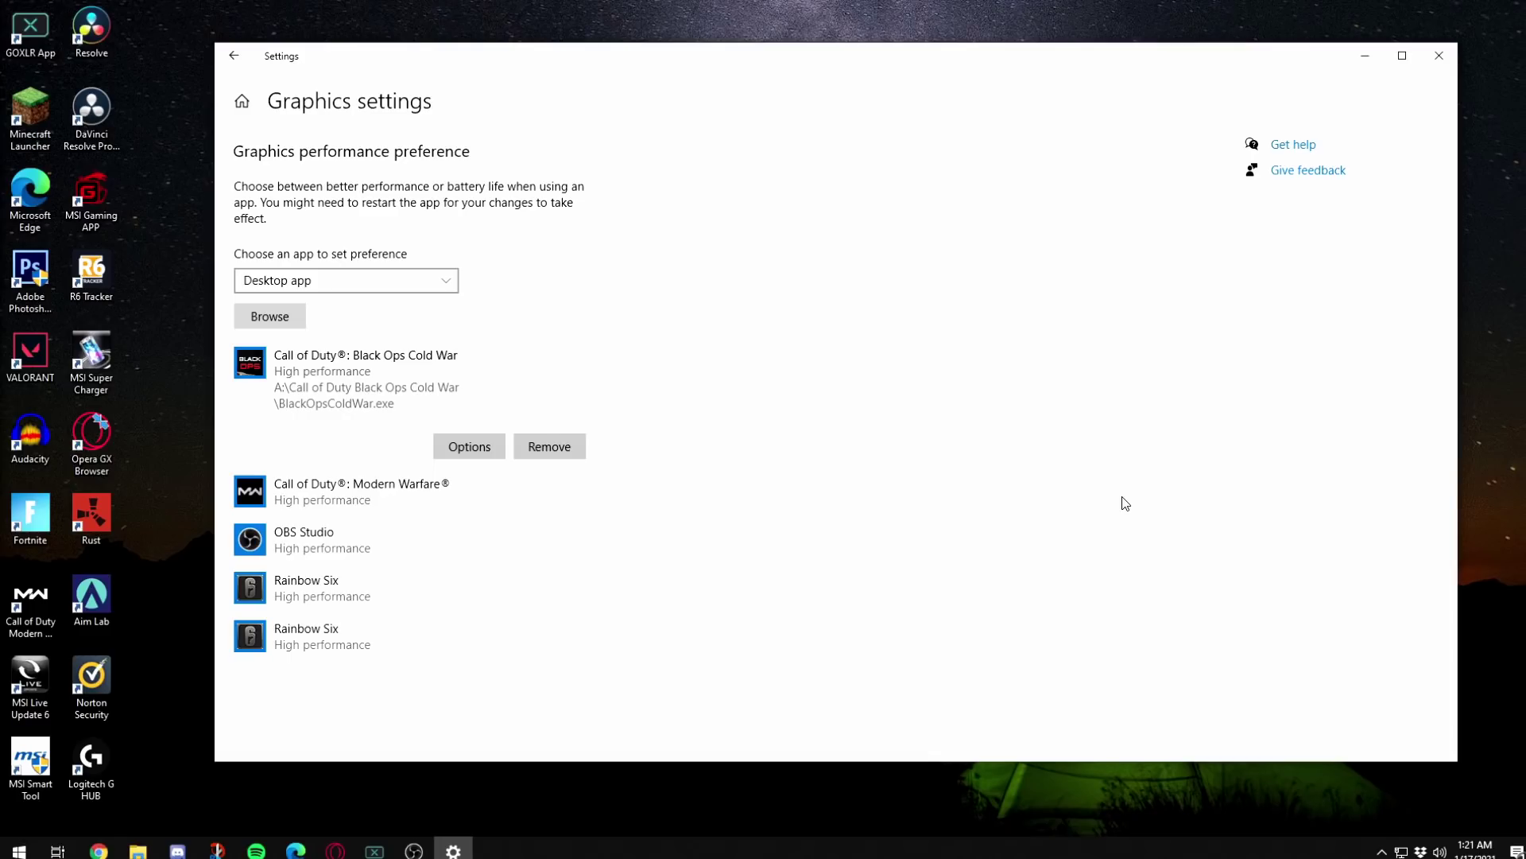
pyautogui.click(471, 450)
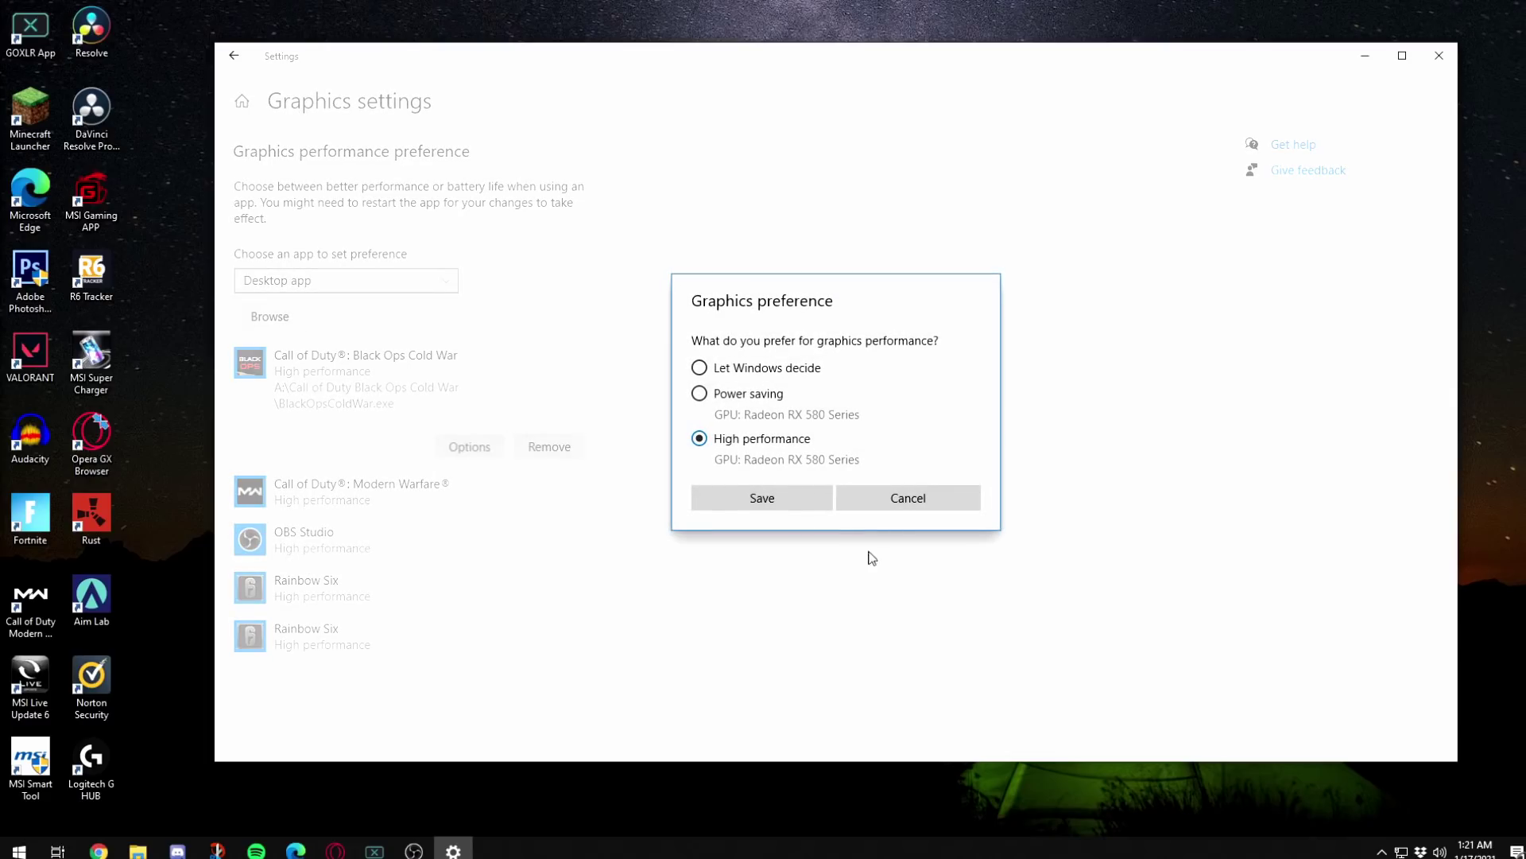
pyautogui.click(763, 499)
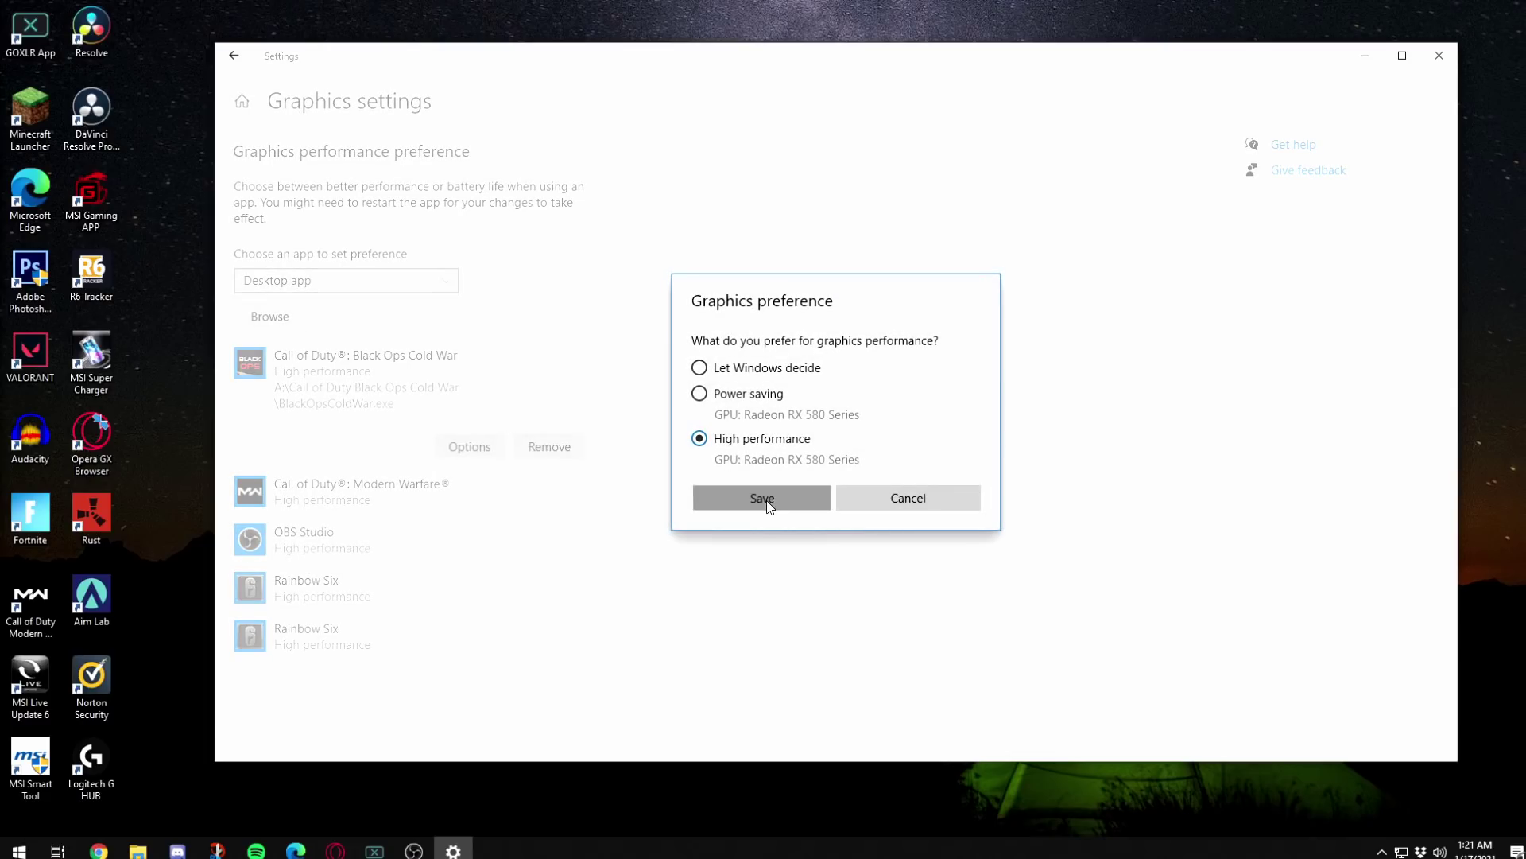
# Close Windows Settings and launch AMD Radeon Software through a 'rad' search
pyautogui.click(1439, 55)
pyautogui.click(19, 851)
pyautogui.write('rad')
pyautogui.click(225, 433)
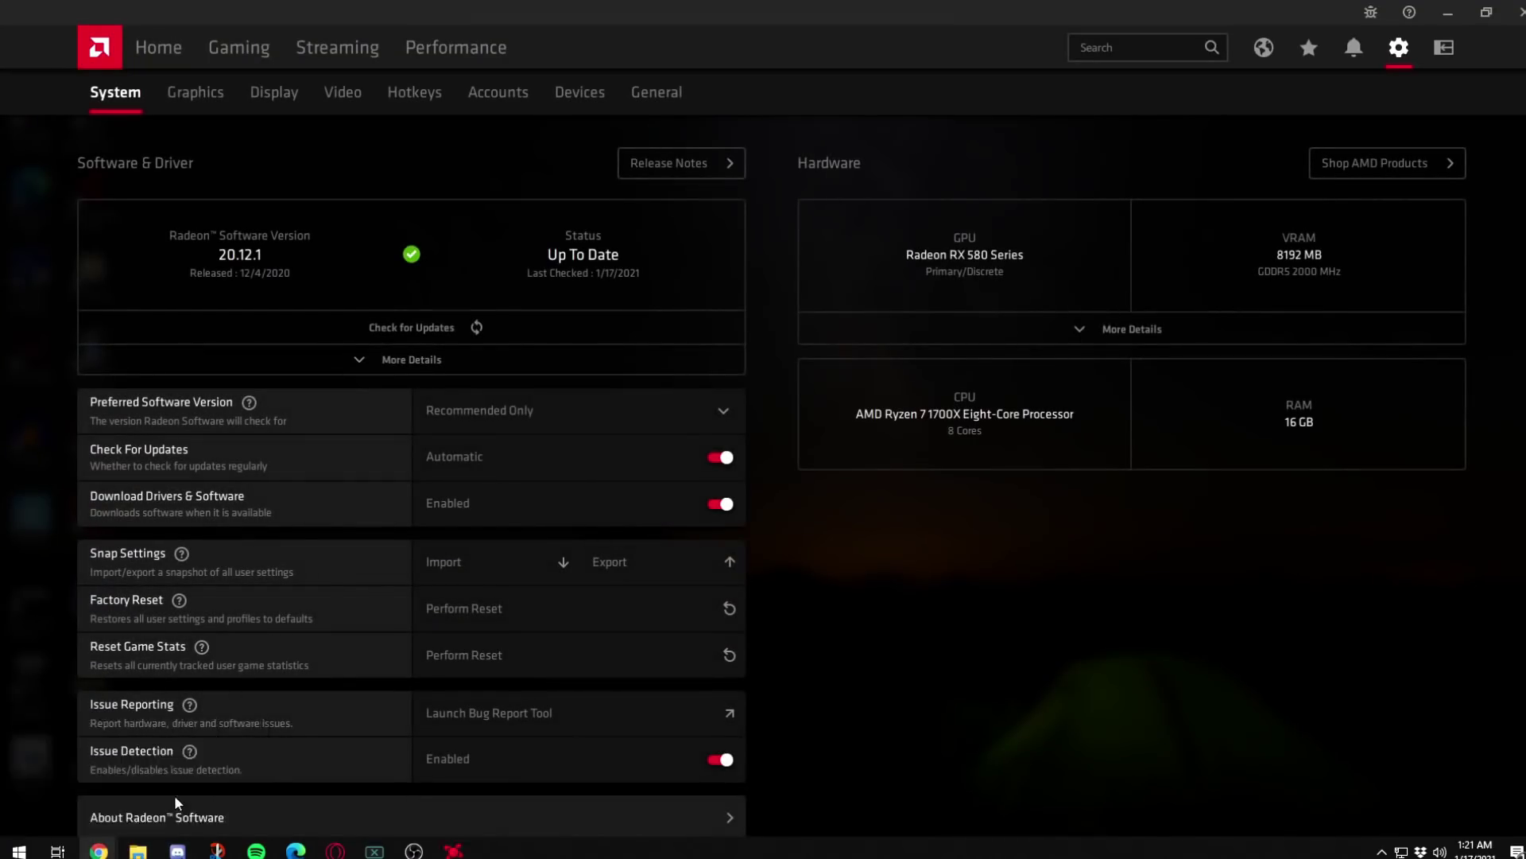
# Switch to the AMD Drivers and Support page in Chrome
pyautogui.click(127, 799)
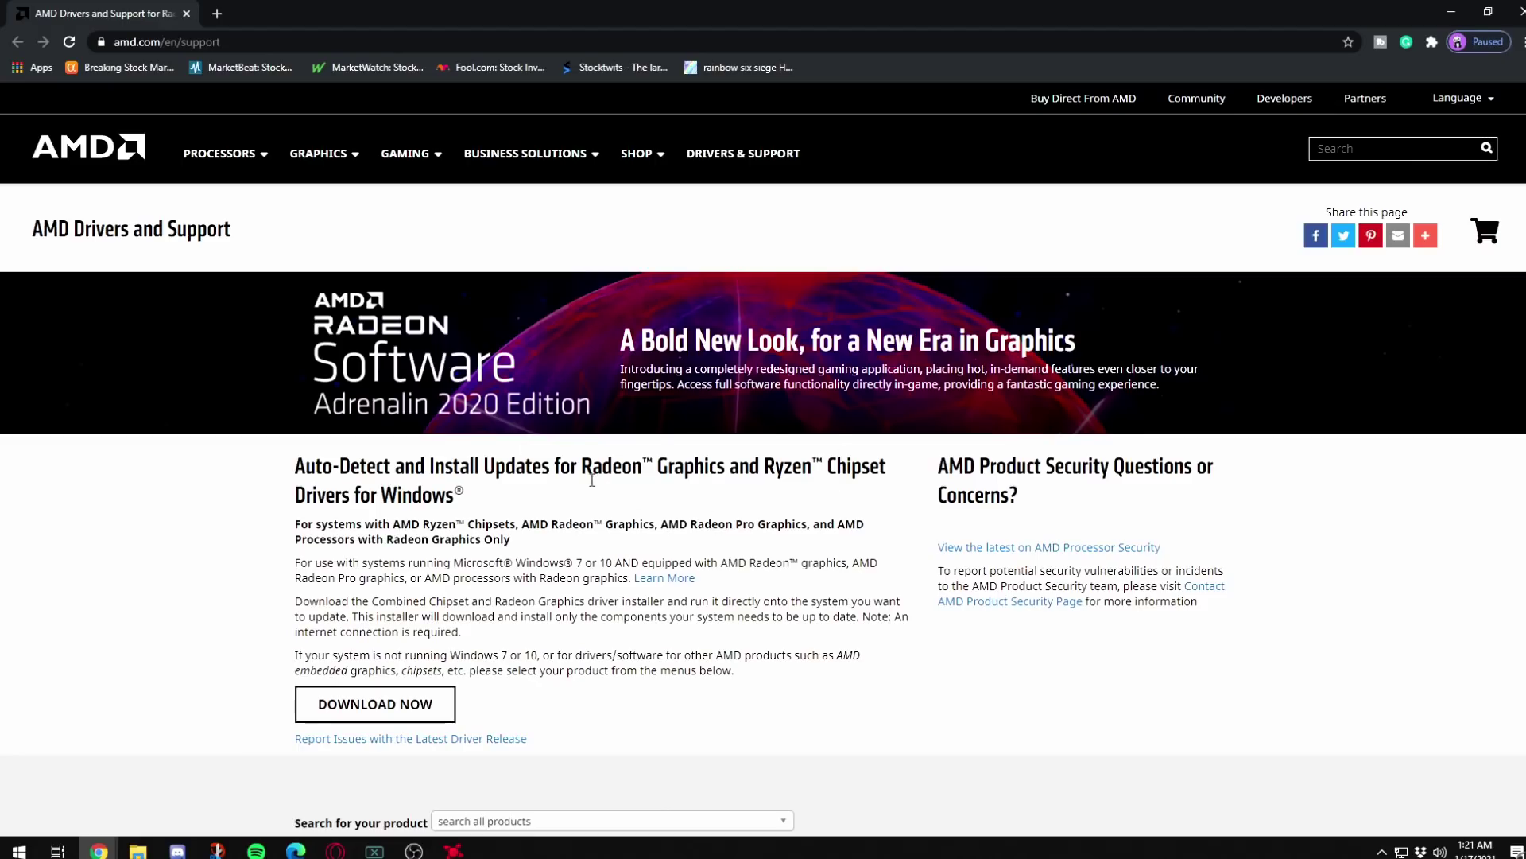
pyautogui.moveTo(581, 466); pyautogui.dragTo(874, 492)
pyautogui.click(469, 650)
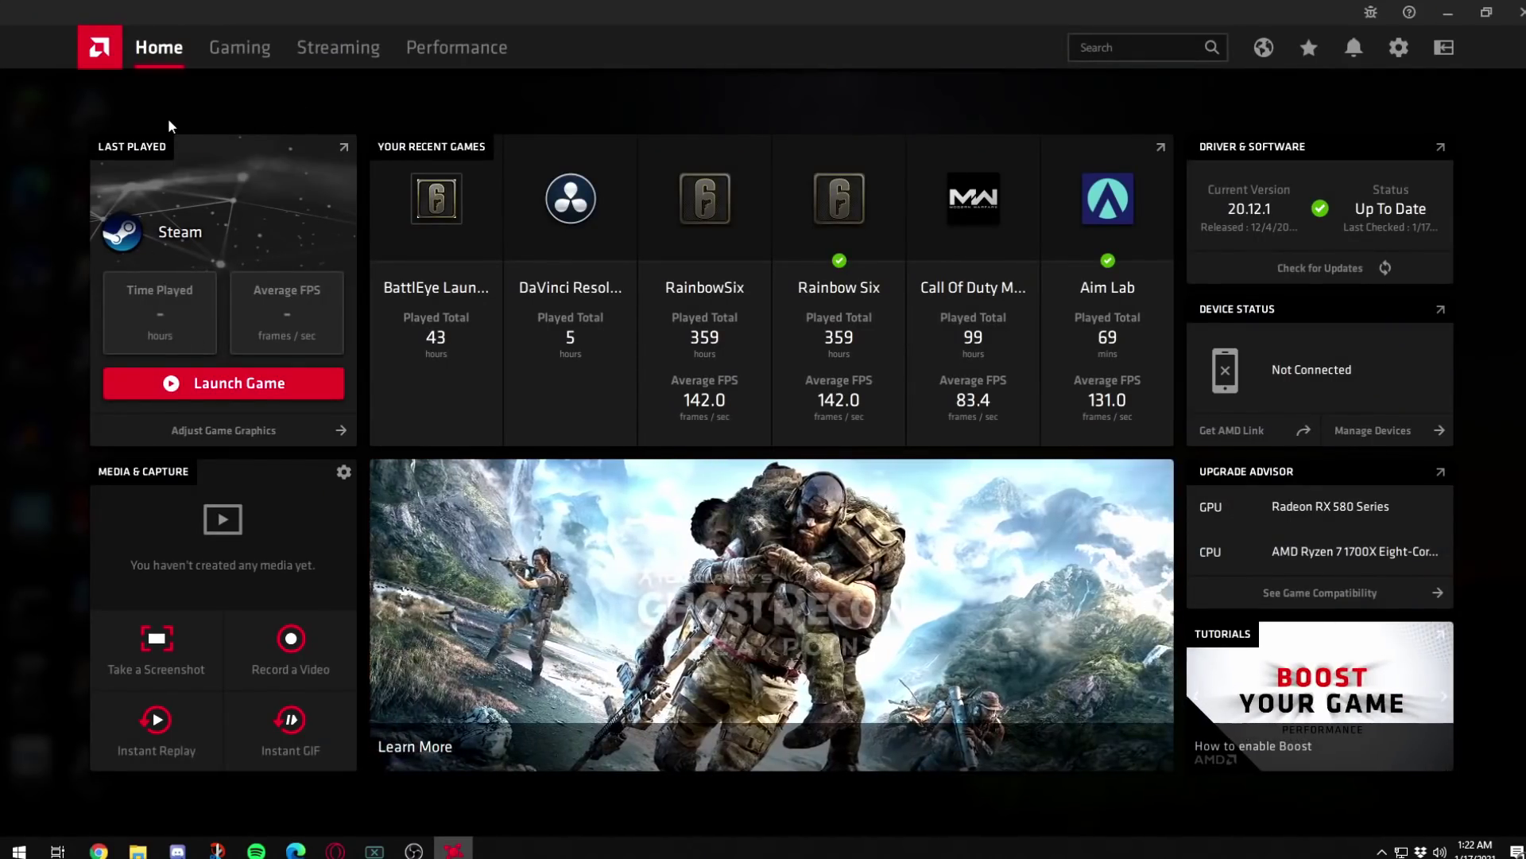
# In System settings, try Recommended + Optional updates, then revert to Recommended Only
pyautogui.click(1410, 46)
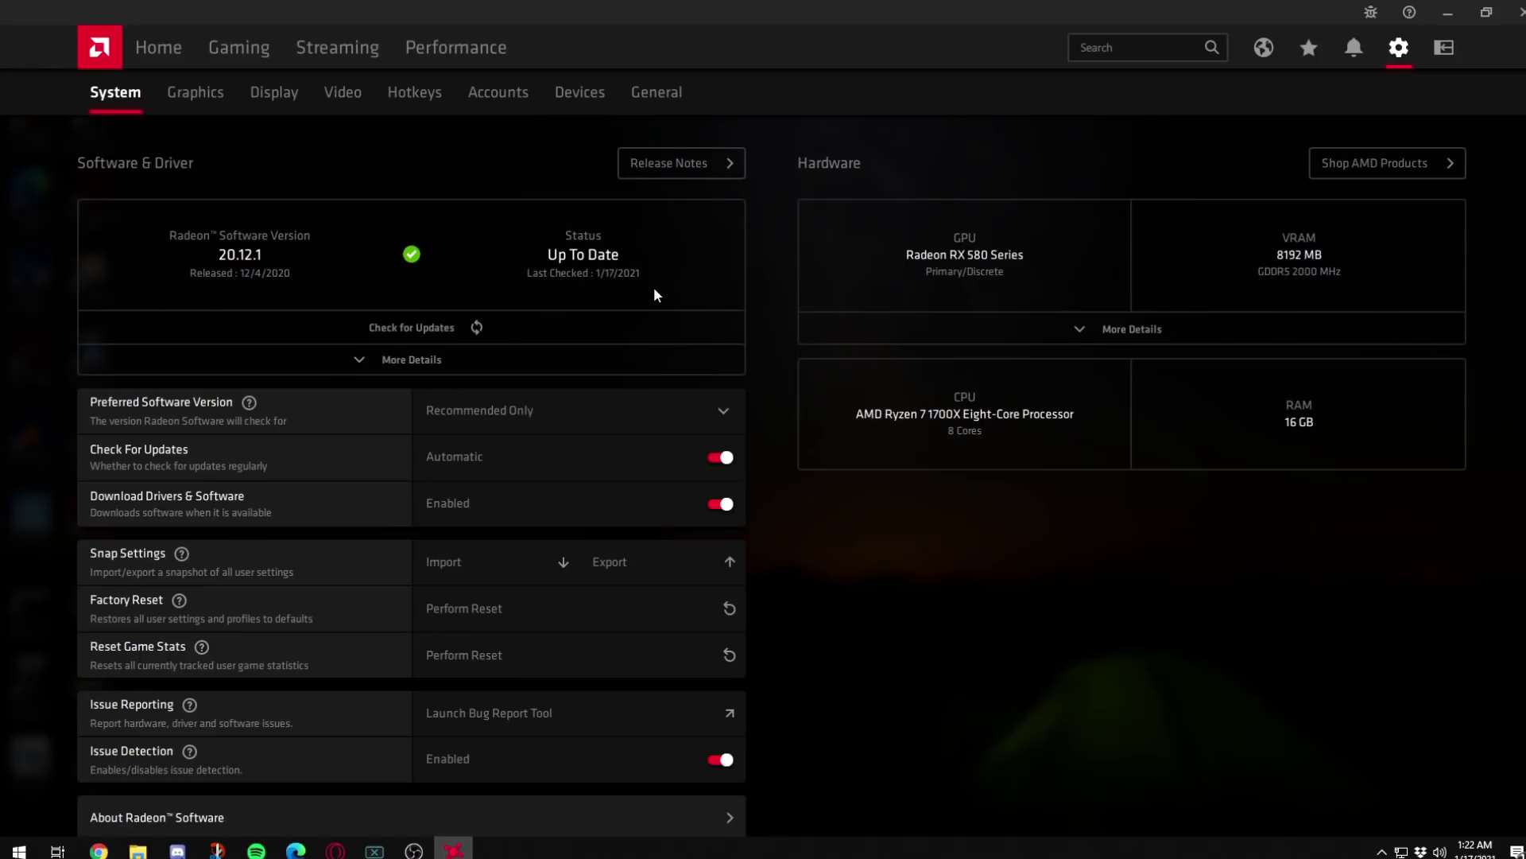
pyautogui.click(569, 406)
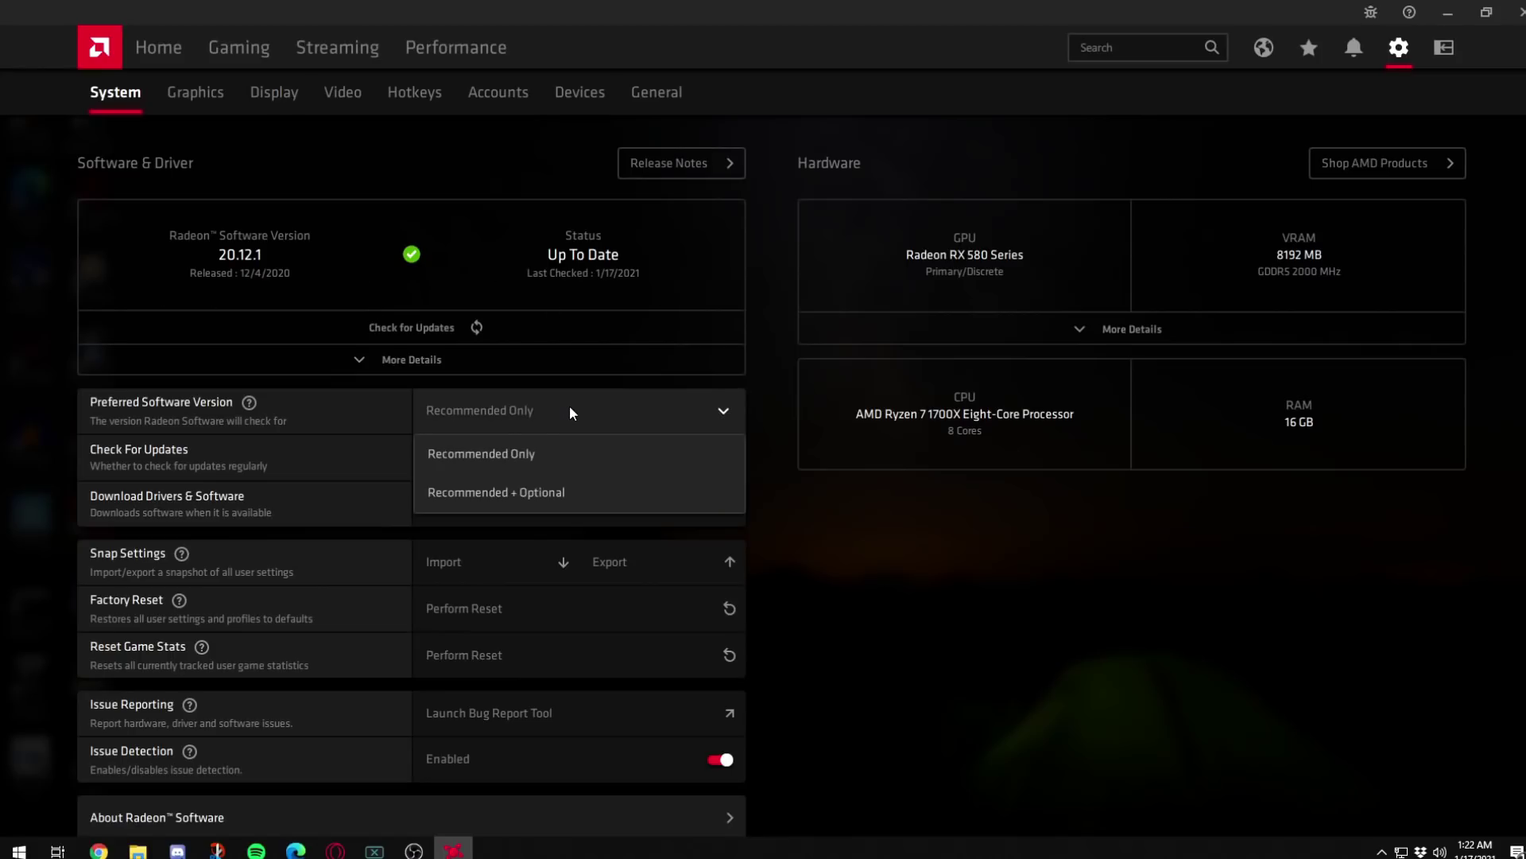
pyautogui.click(557, 404)
pyautogui.click(551, 407)
pyautogui.click(512, 493)
pyautogui.click(517, 420)
pyautogui.click(522, 452)
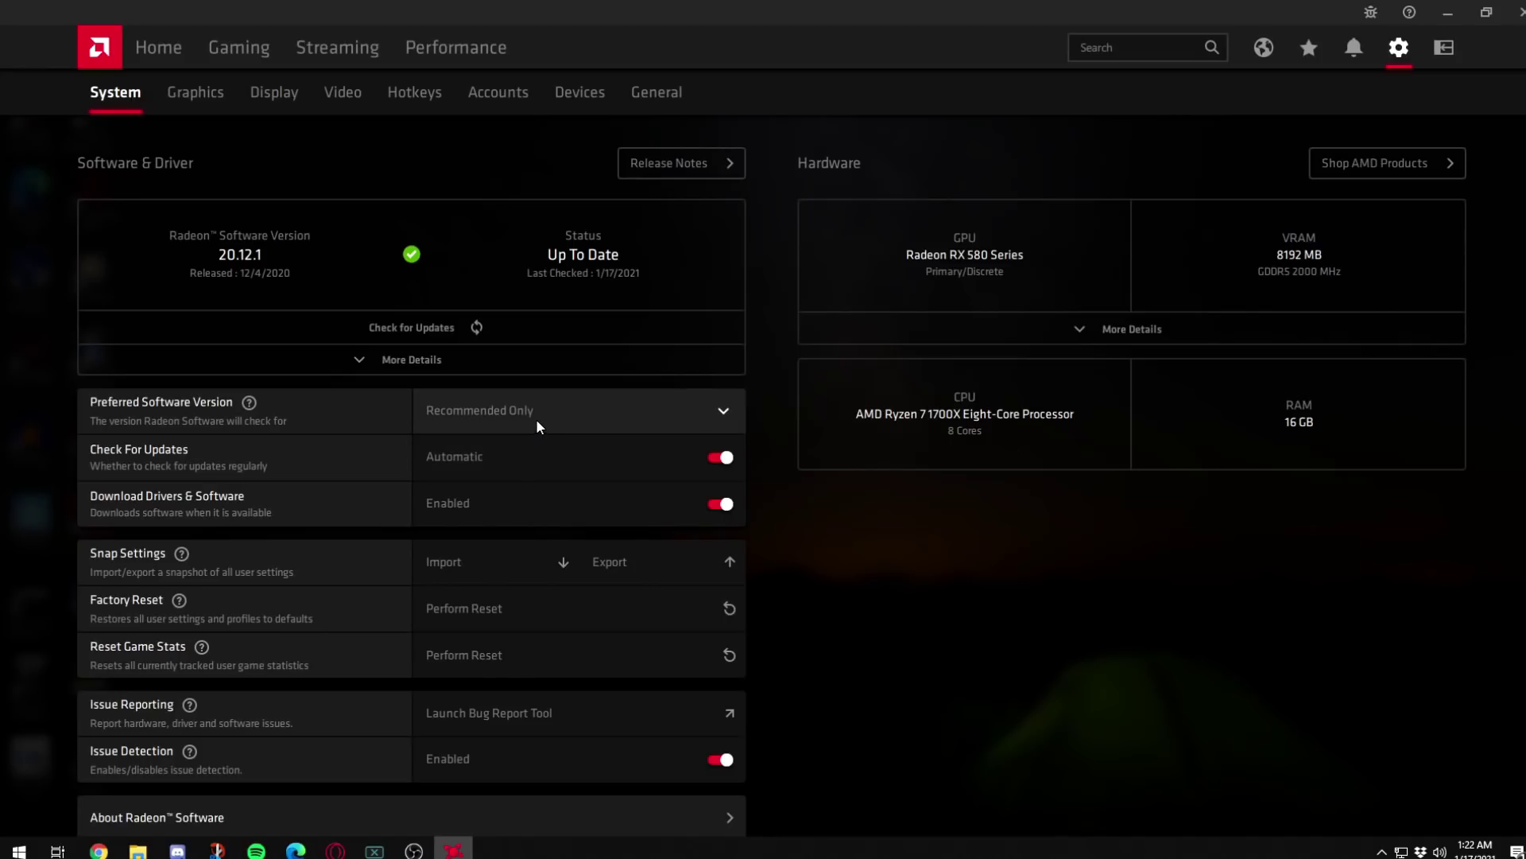
# Recheck the preferred software version, keep Recommended Only, and return to the Home dashboard
pyautogui.click(528, 418)
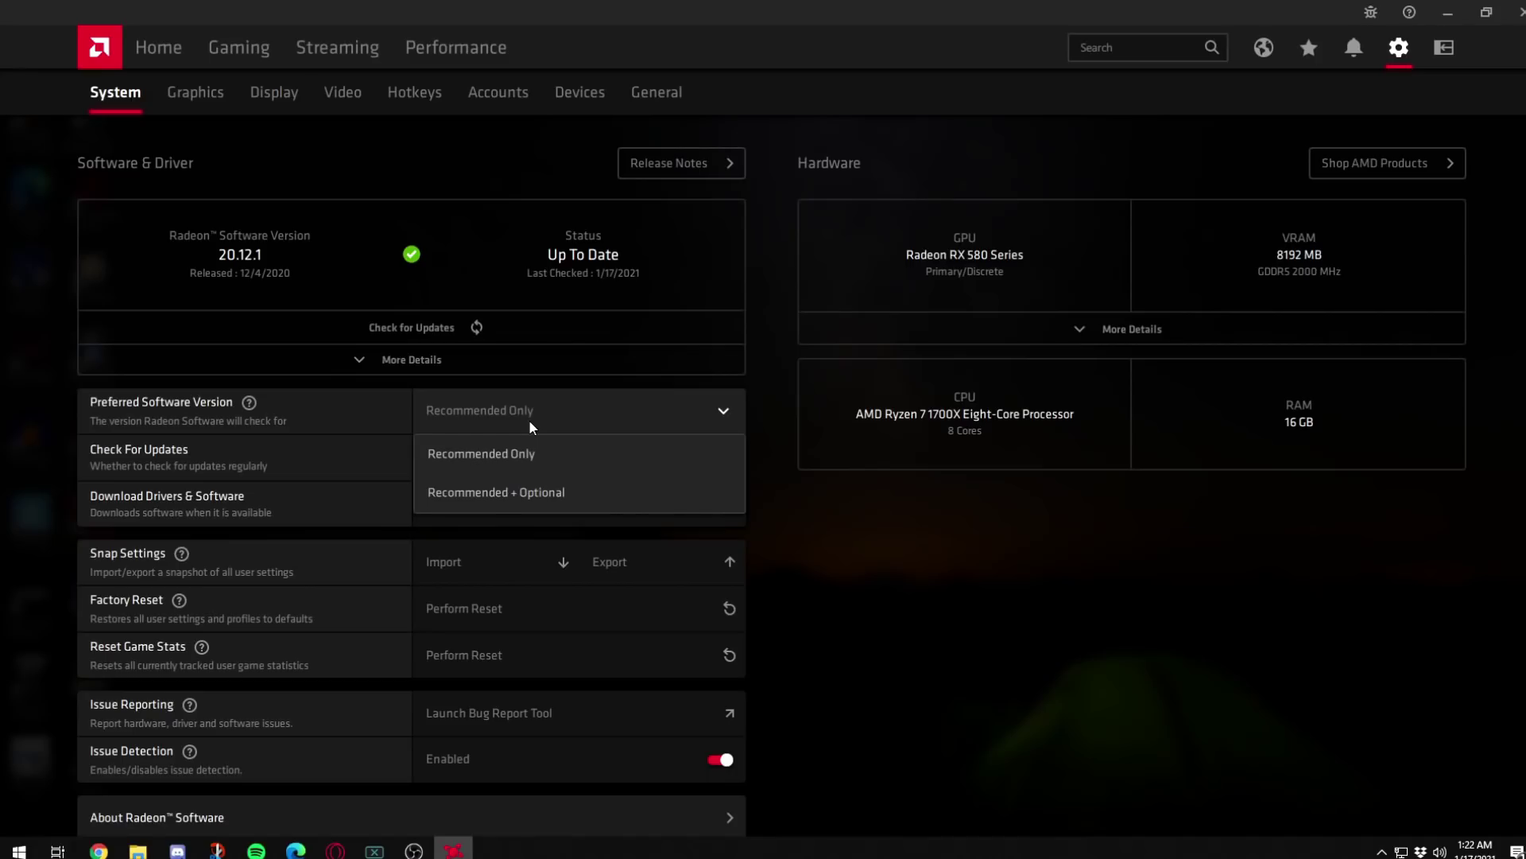
pyautogui.click(753, 417)
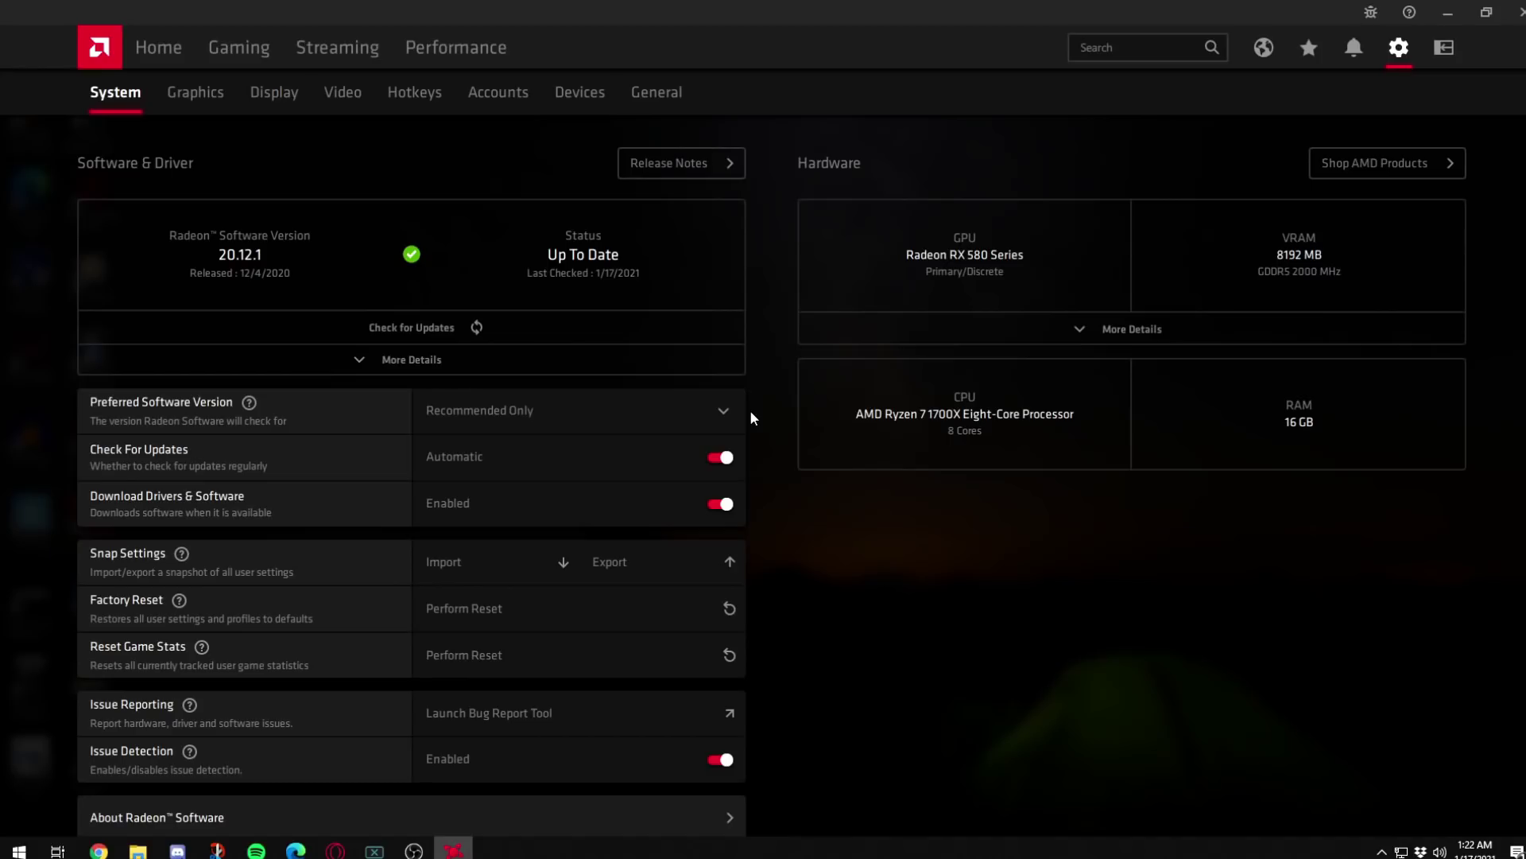
pyautogui.click(722, 459)
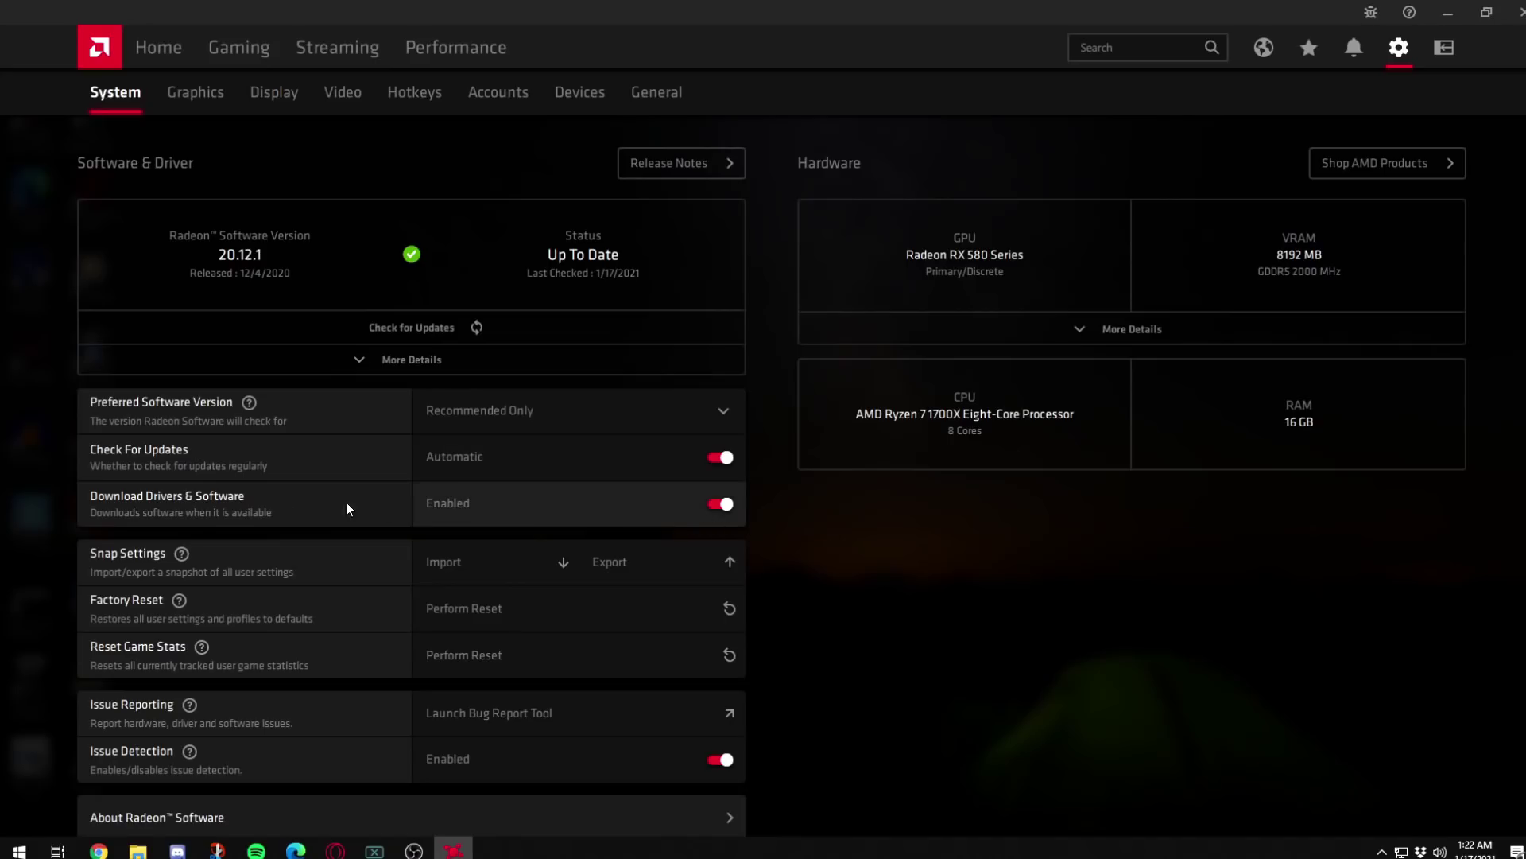
pyautogui.click(537, 424)
pyautogui.click(557, 412)
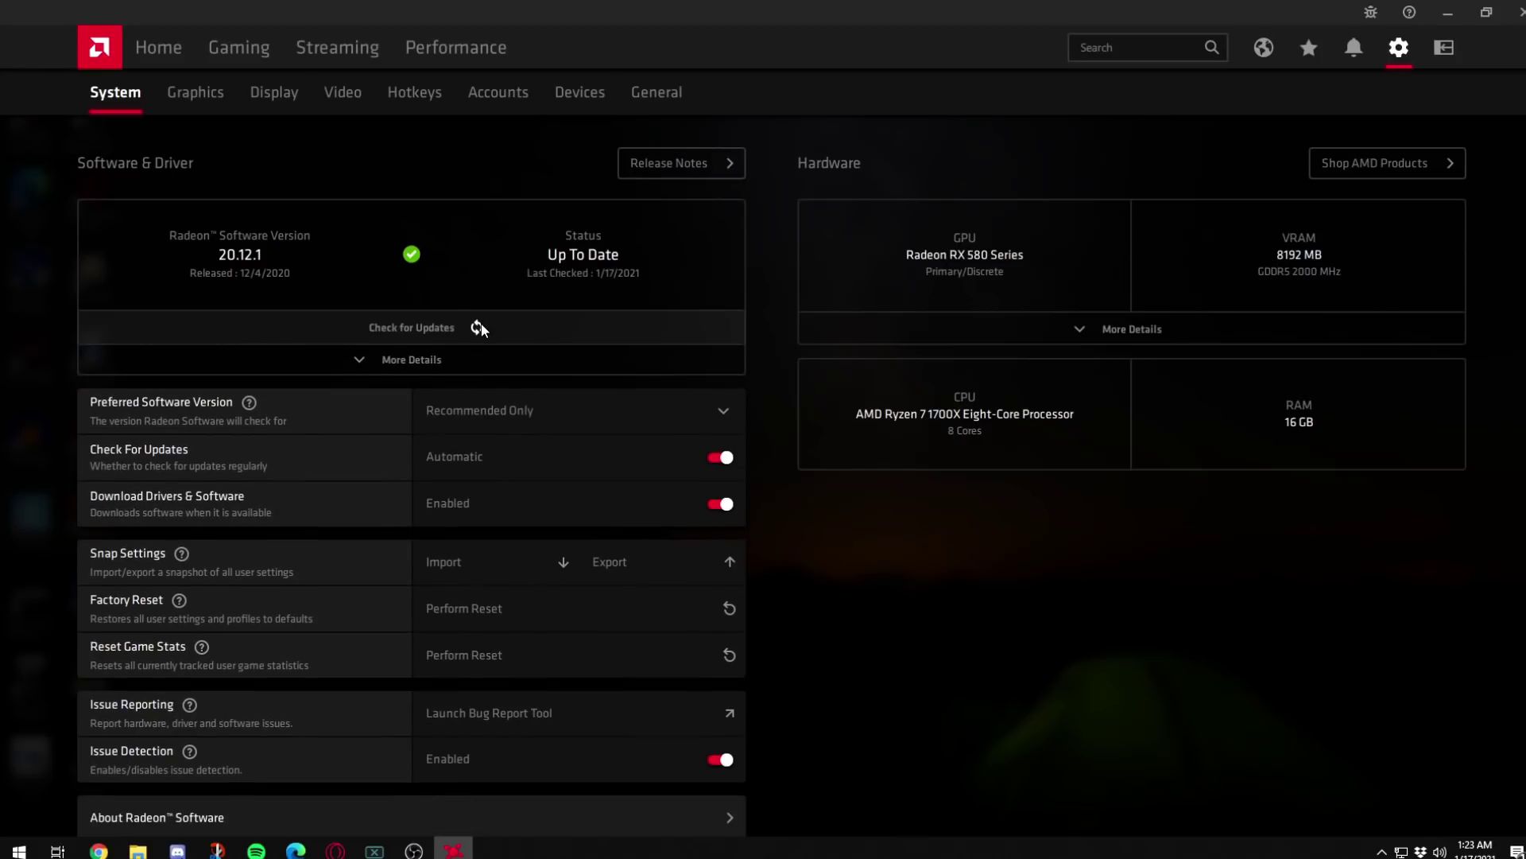
pyautogui.click(143, 49)
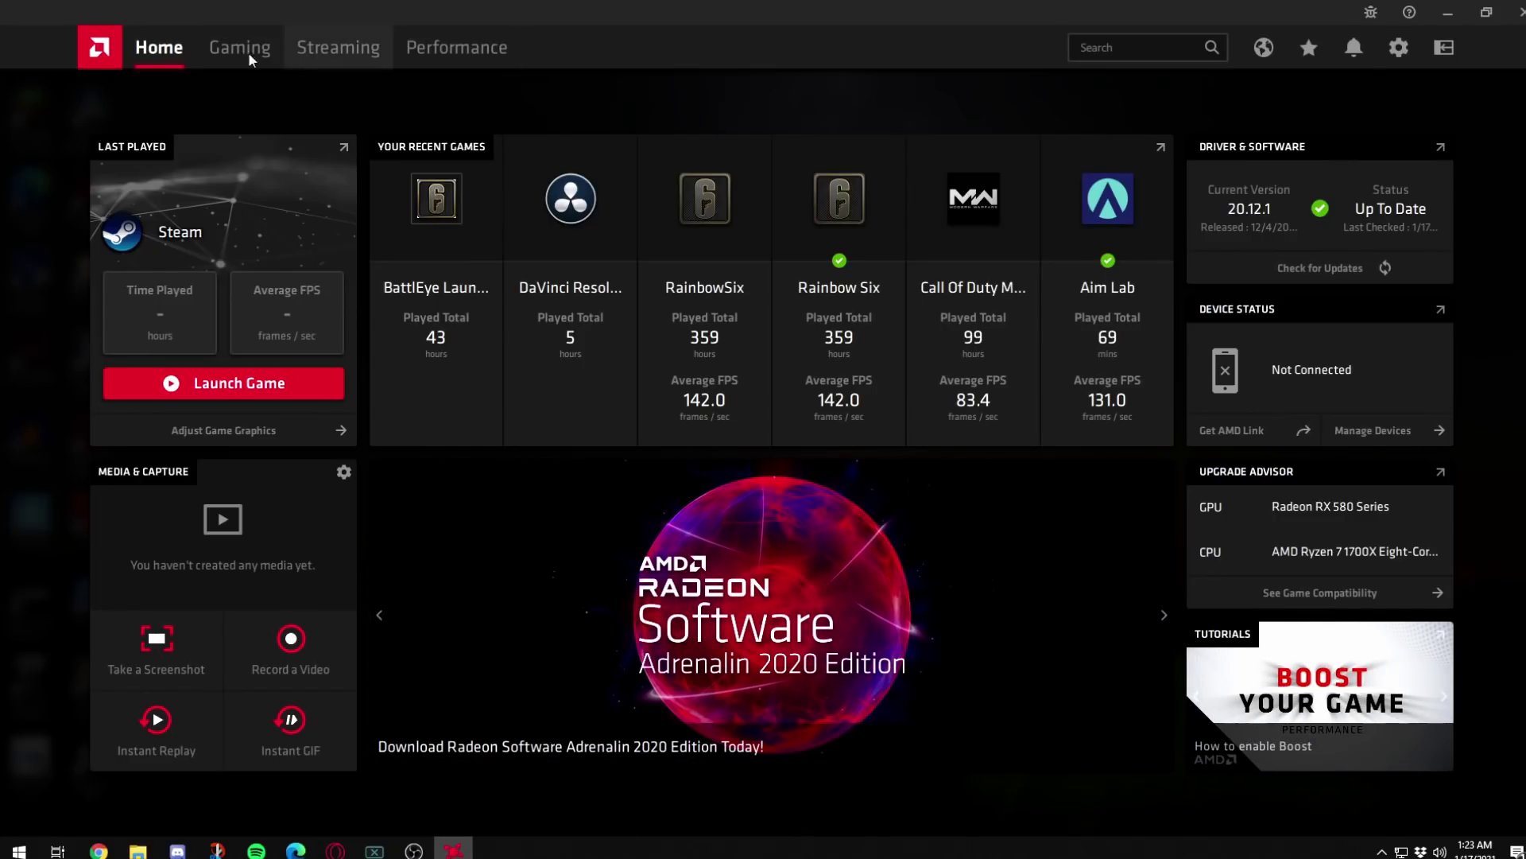
# Open the Gaming section to reach Global Graphics with the Custom profile
pyautogui.click(232, 45)
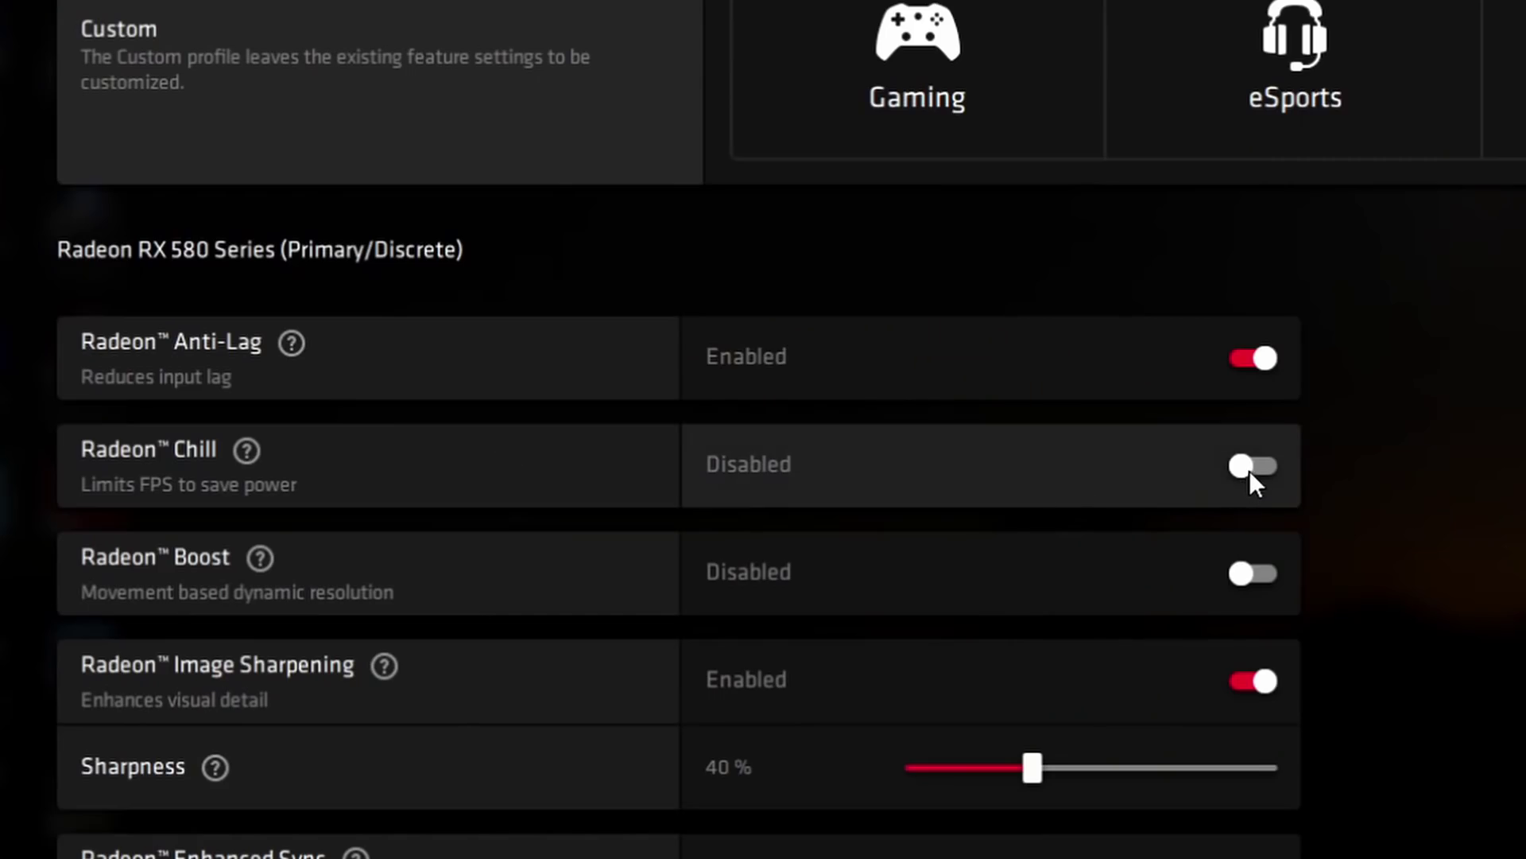
# Turn Radeon Chill on and off, then bring Sharpness from 70 % back to 40 %
pyautogui.click(1248, 469)
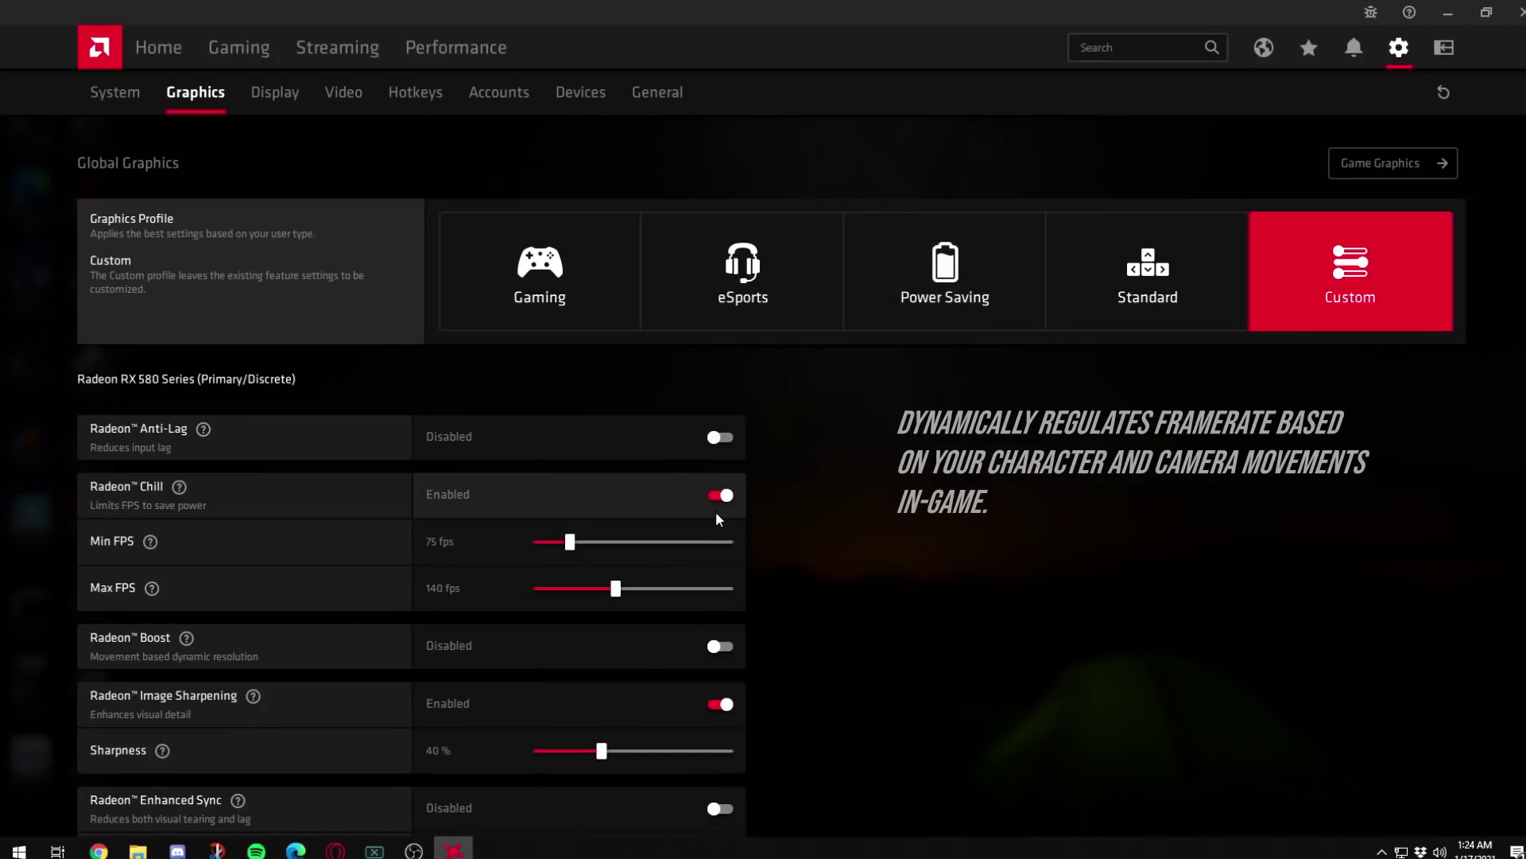
pyautogui.click(713, 499)
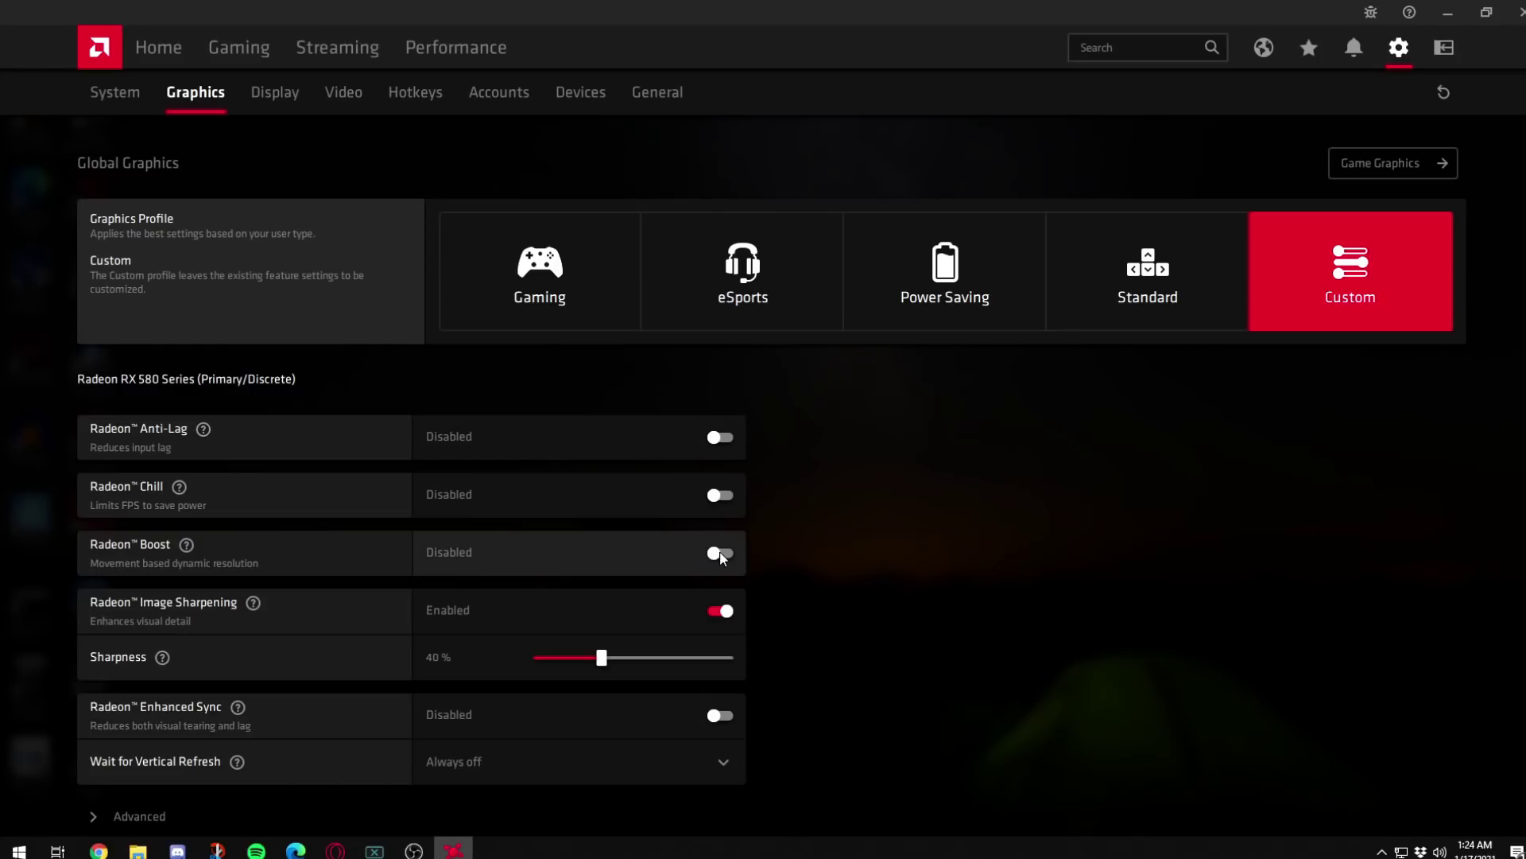
pyautogui.moveTo(187, 550)
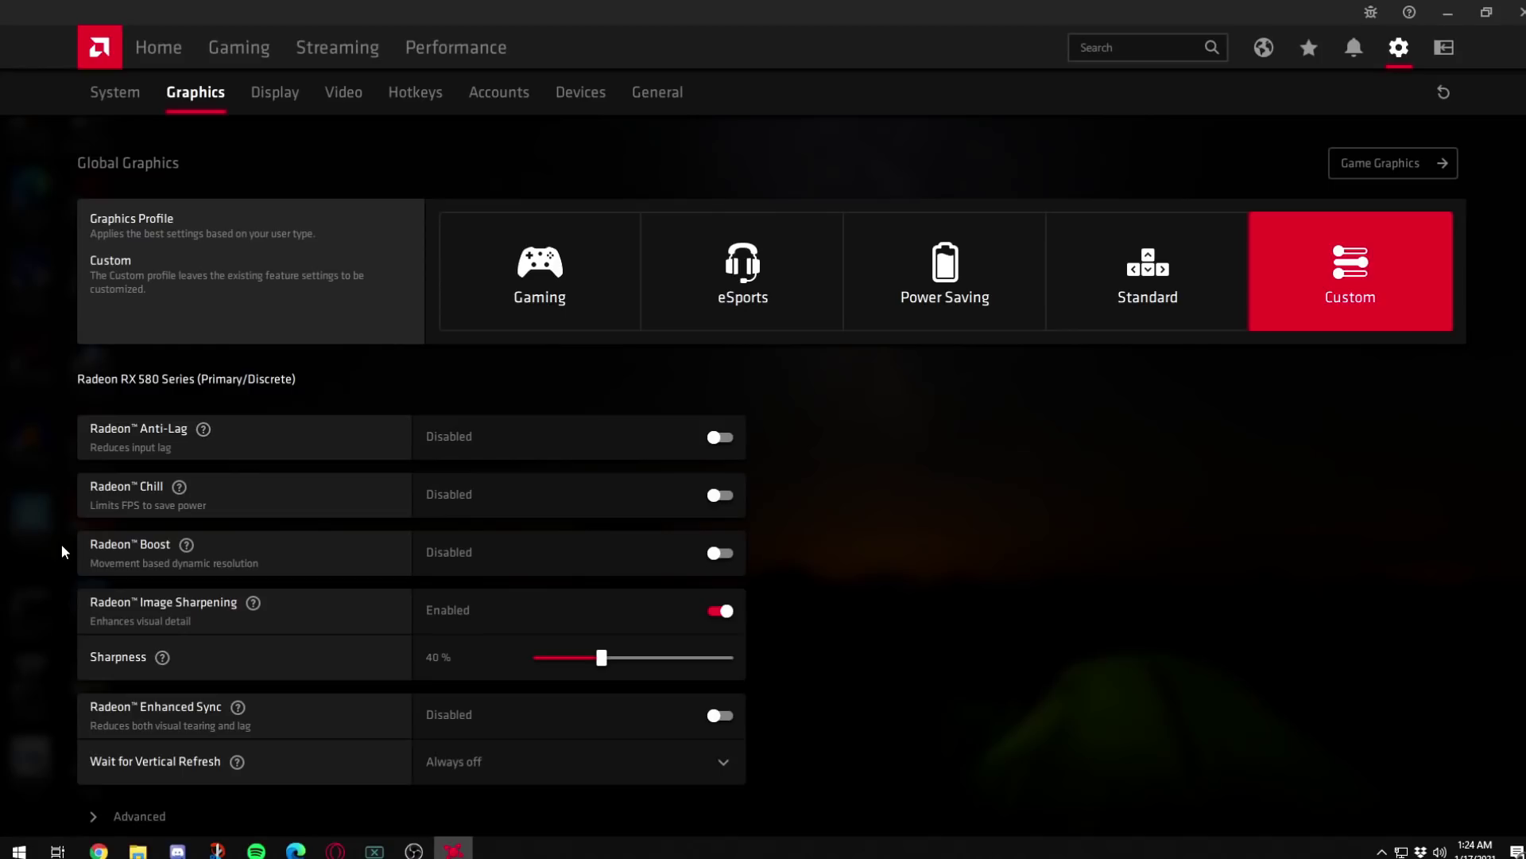
pyautogui.click(657, 657)
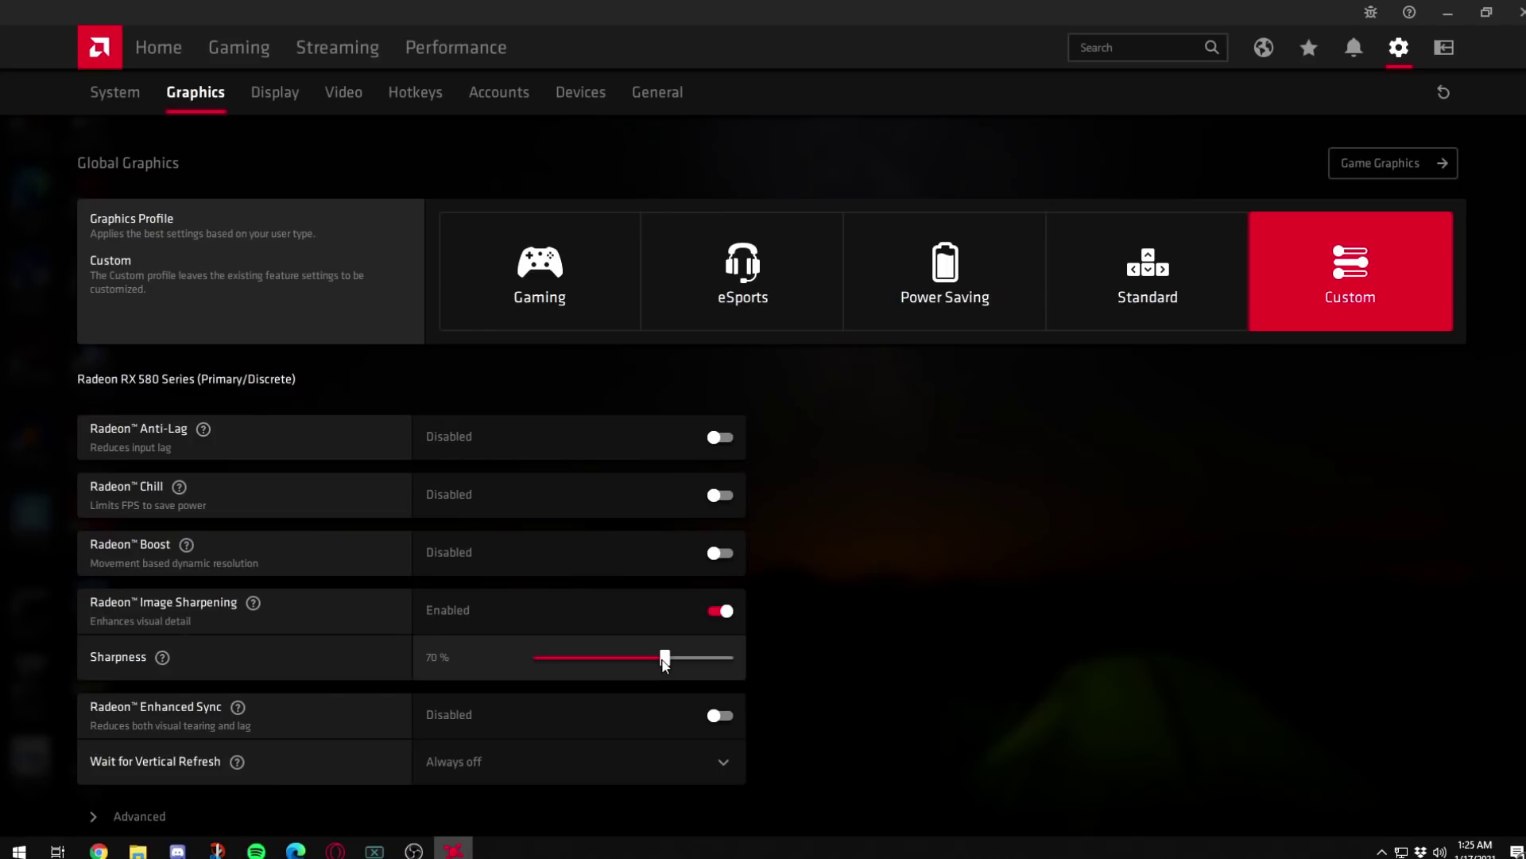
pyautogui.moveTo(665, 661); pyautogui.dragTo(621, 666)
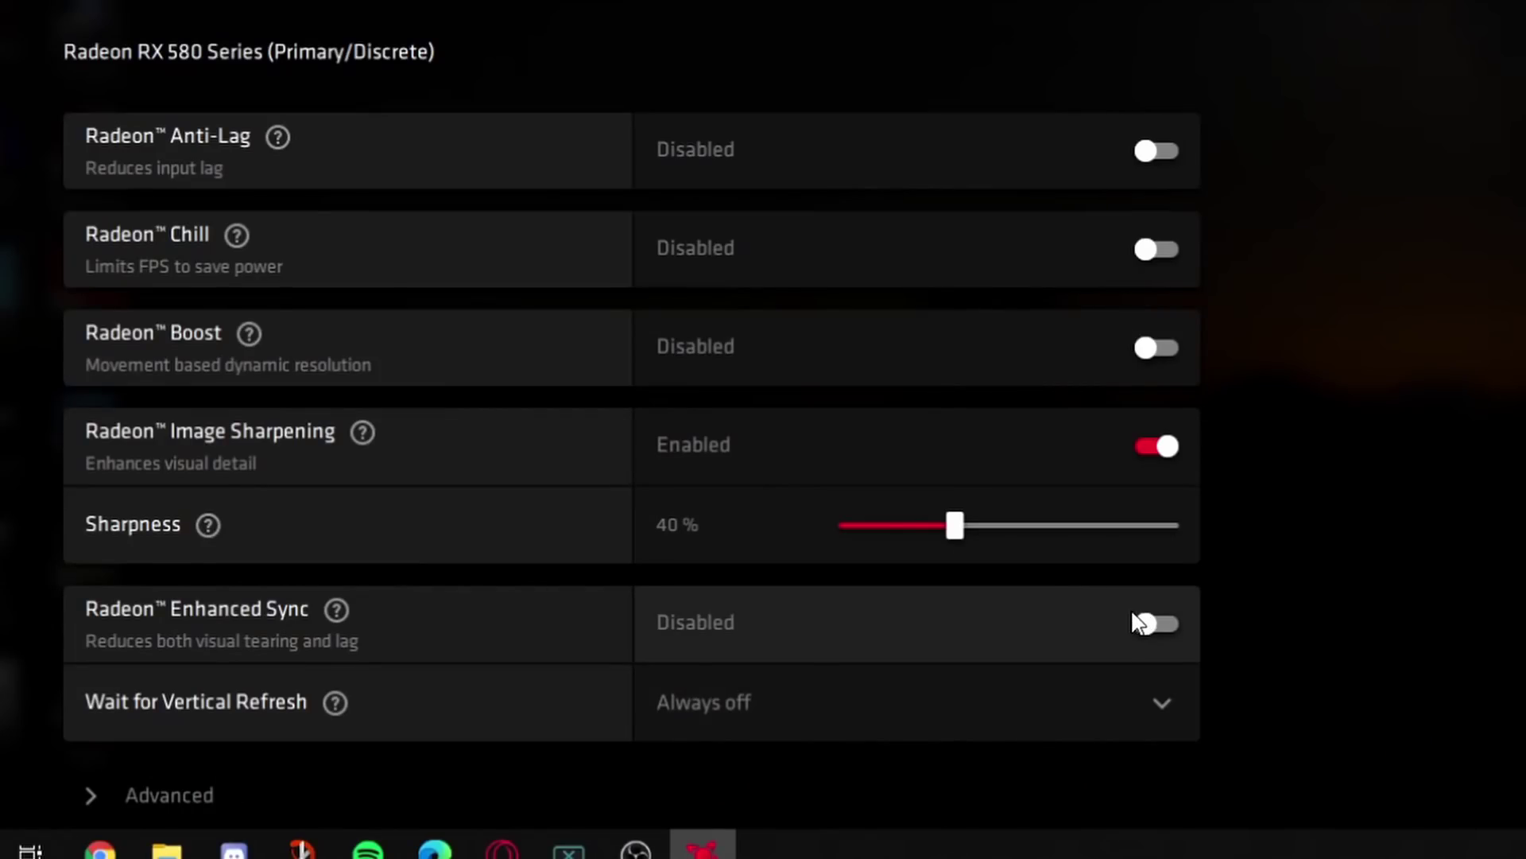
# Toggle Enhanced Sync on and off, leaving Wait for Vertical Refresh at Always off
pyautogui.click(1145, 622)
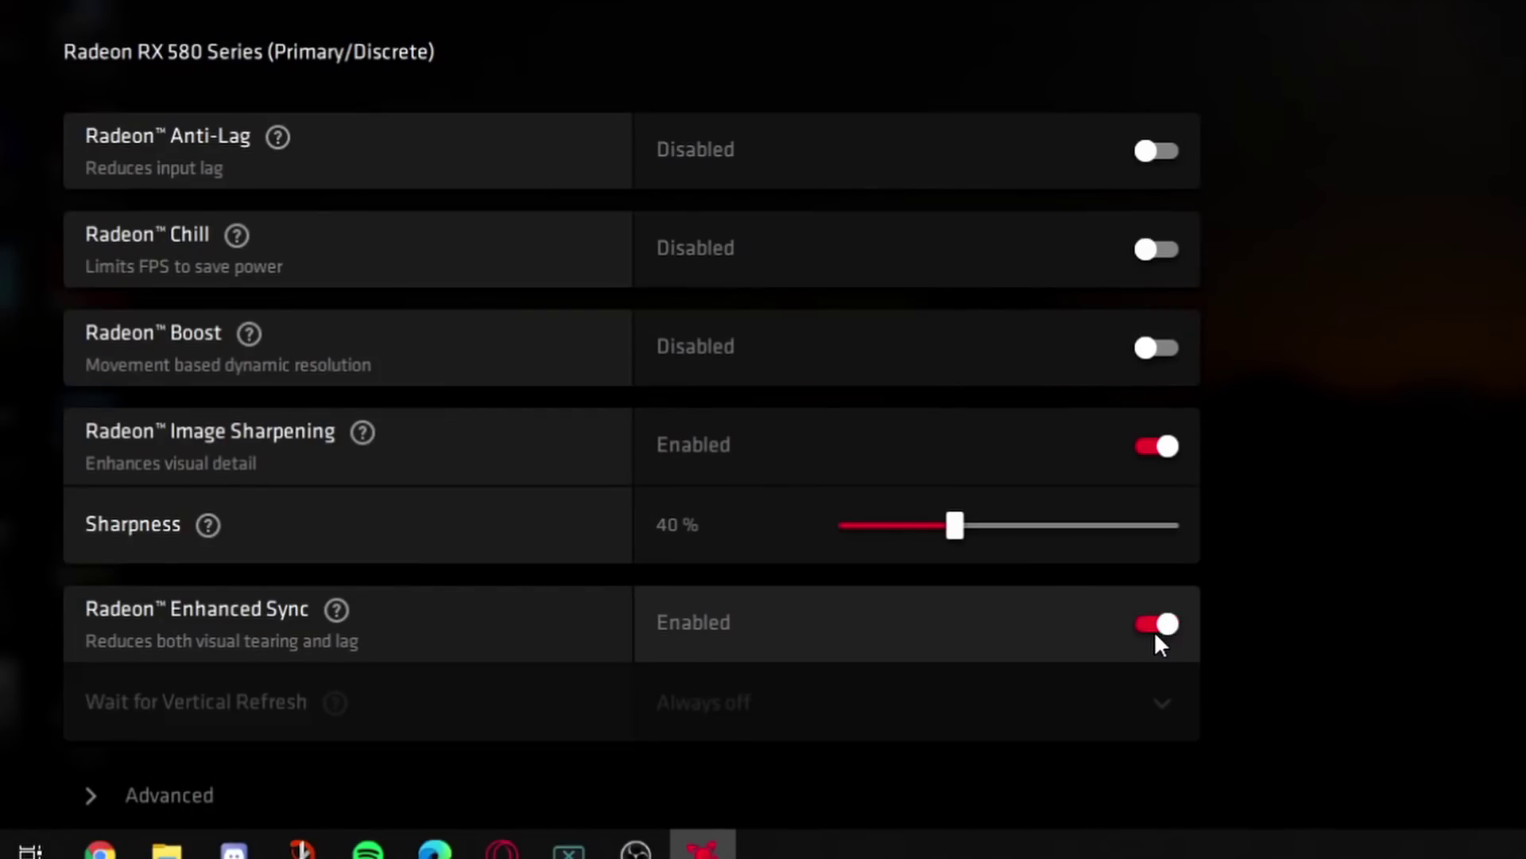
pyautogui.click(1155, 632)
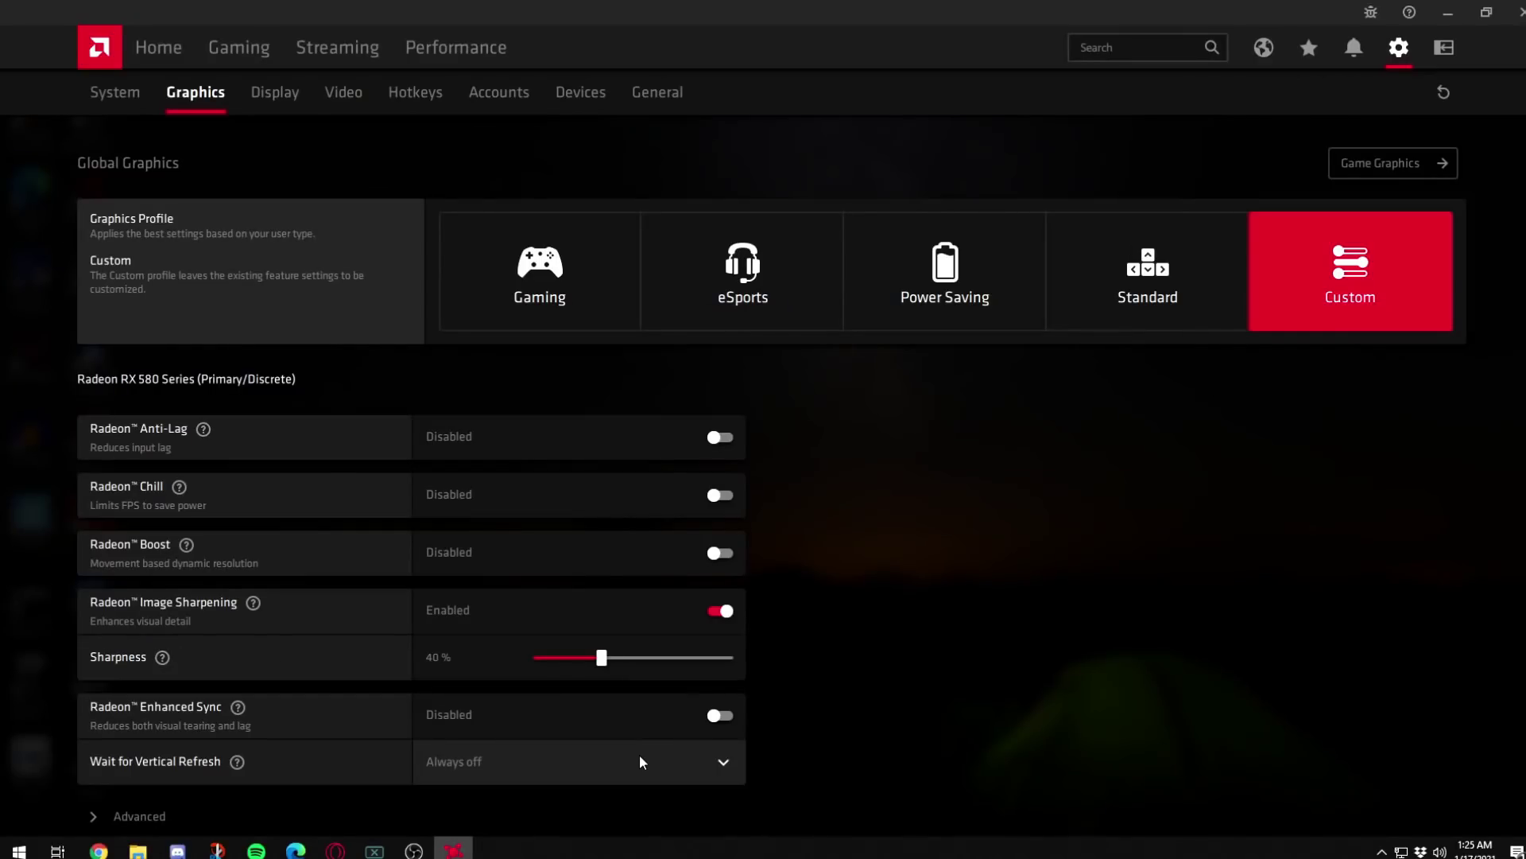
pyautogui.click(1020, 688)
pyautogui.click(924, 713)
pyautogui.scroll(-1, 715, 728)
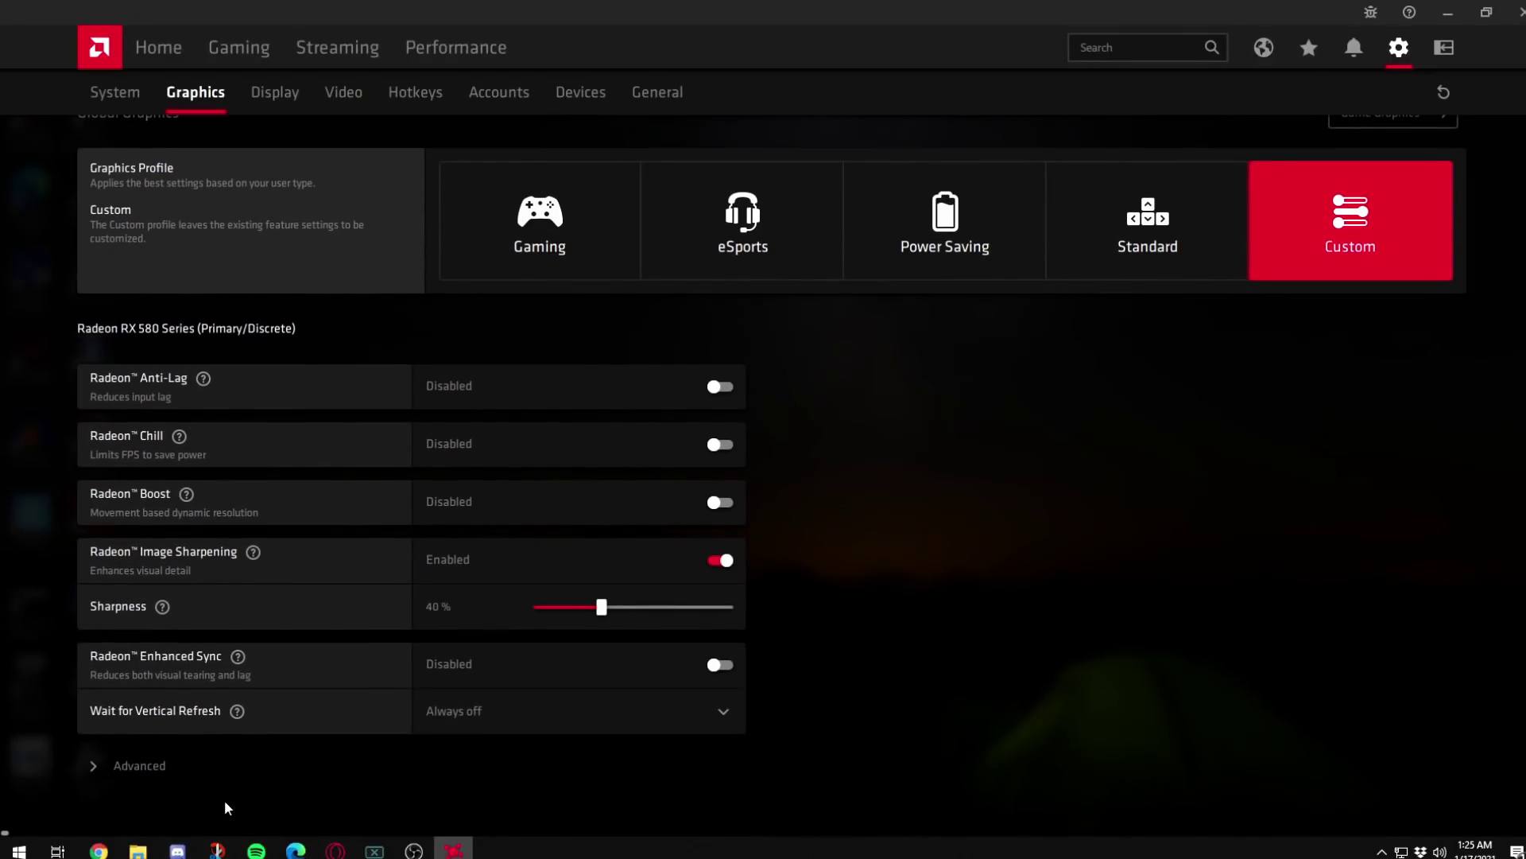
# Expand Advanced settings, keep Texture Filtering Quality at Performance, and scroll to Reset Shader Cache
pyautogui.click(98, 761)
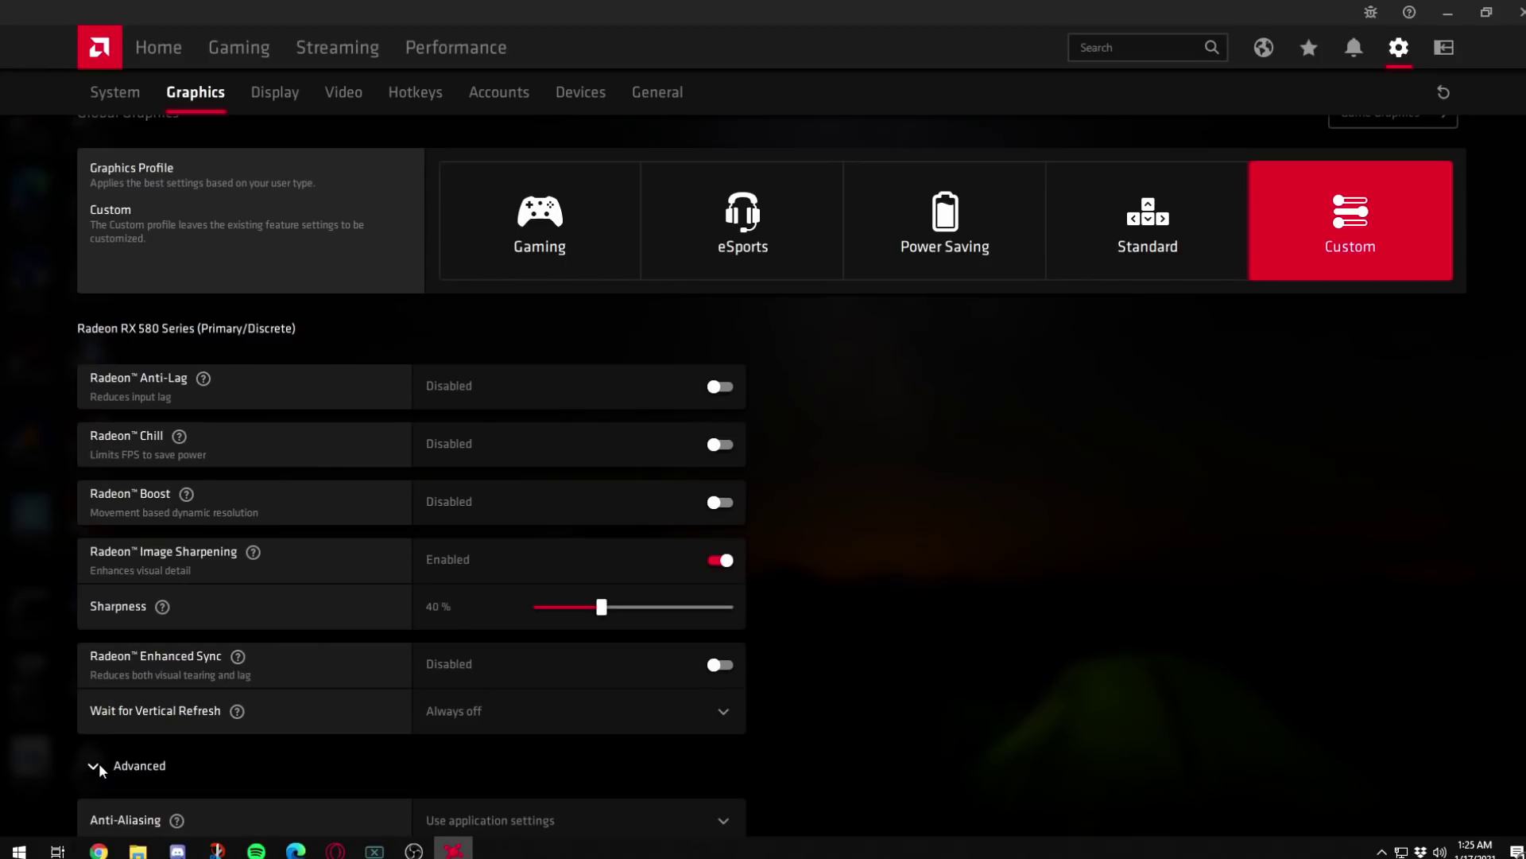
pyautogui.scroll(-6, 98, 761)
pyautogui.scroll(-2, 381, 498)
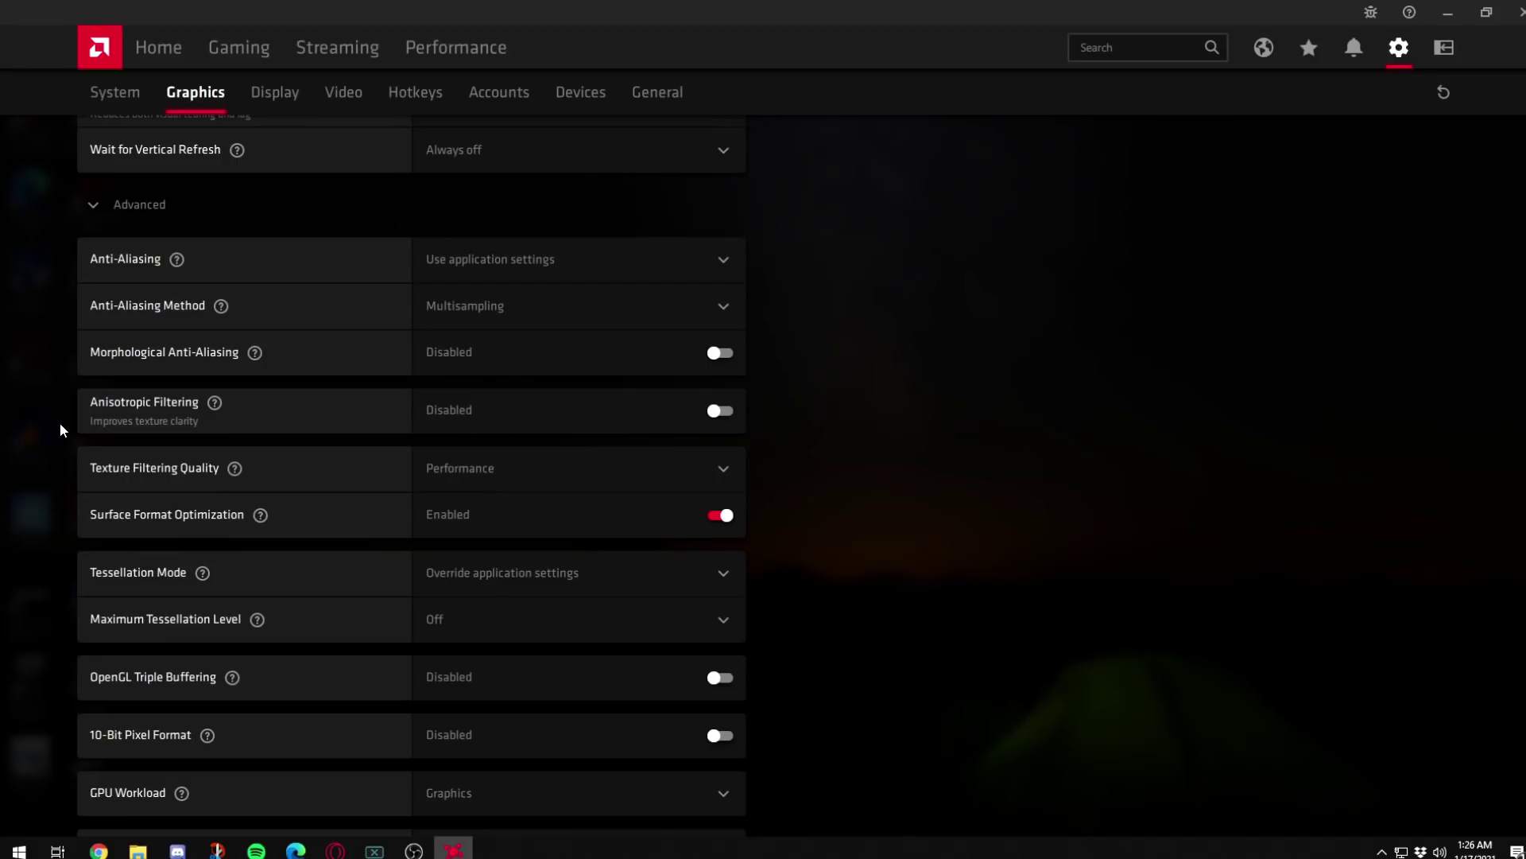
pyautogui.click(499, 469)
pyautogui.click(240, 459)
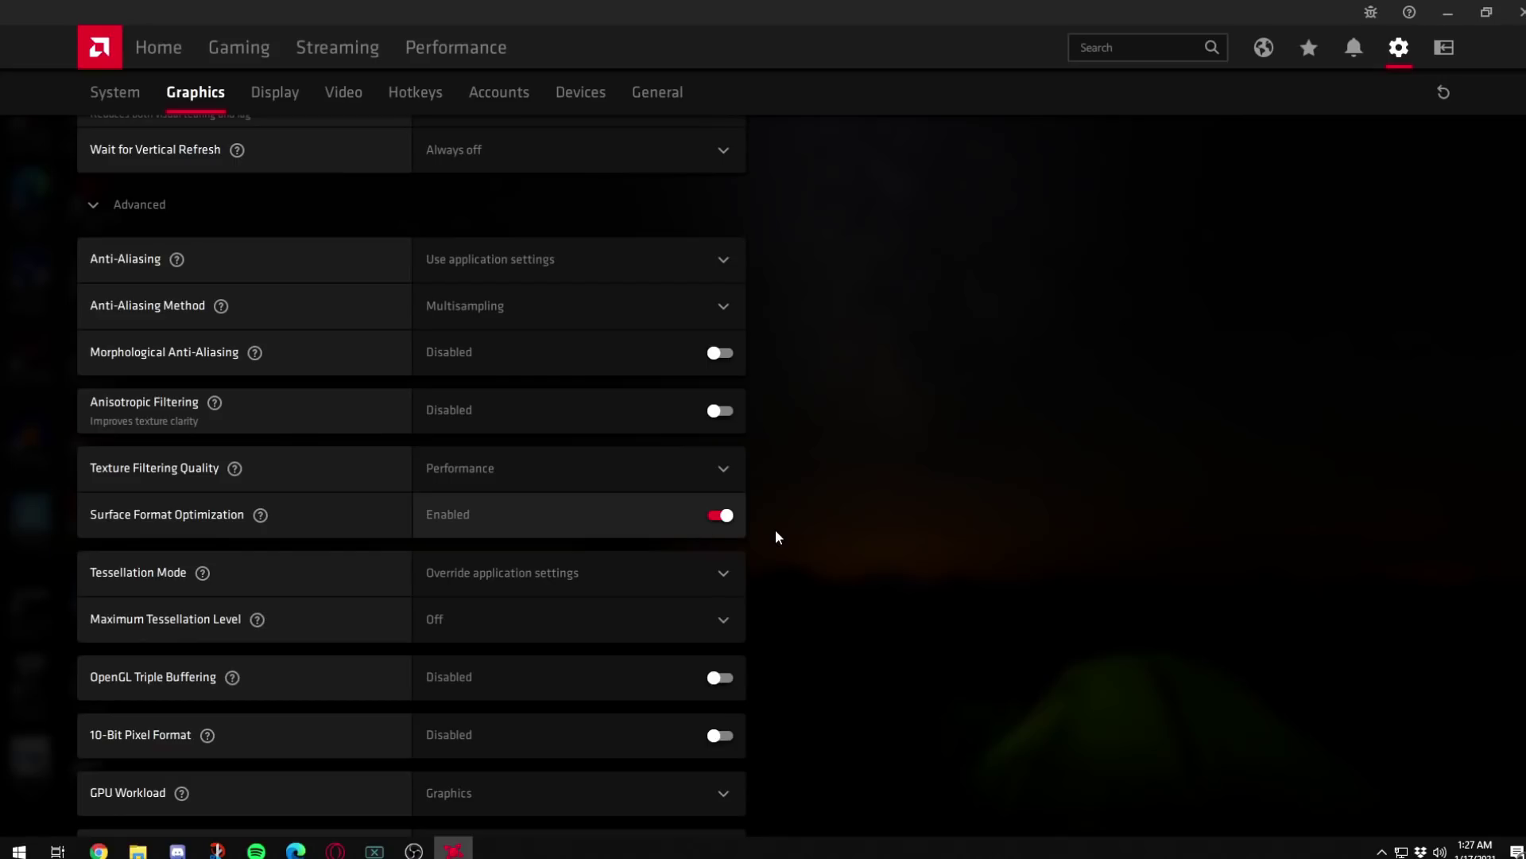
pyautogui.scroll(-2, 852, 541)
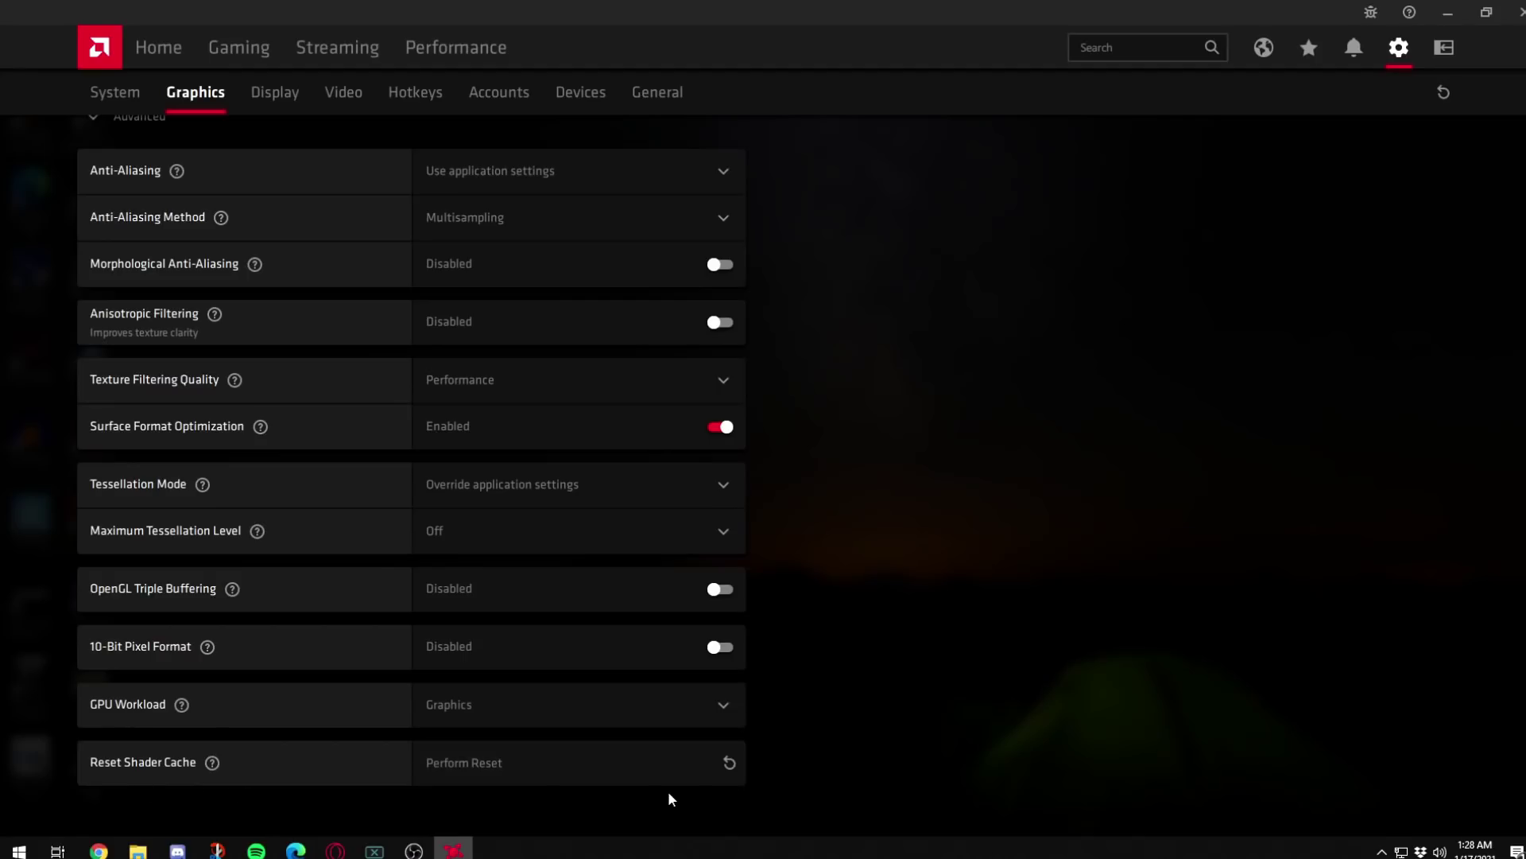
# Perform the Reset Shader Cache and confirm it with OK
pyautogui.click(601, 765)
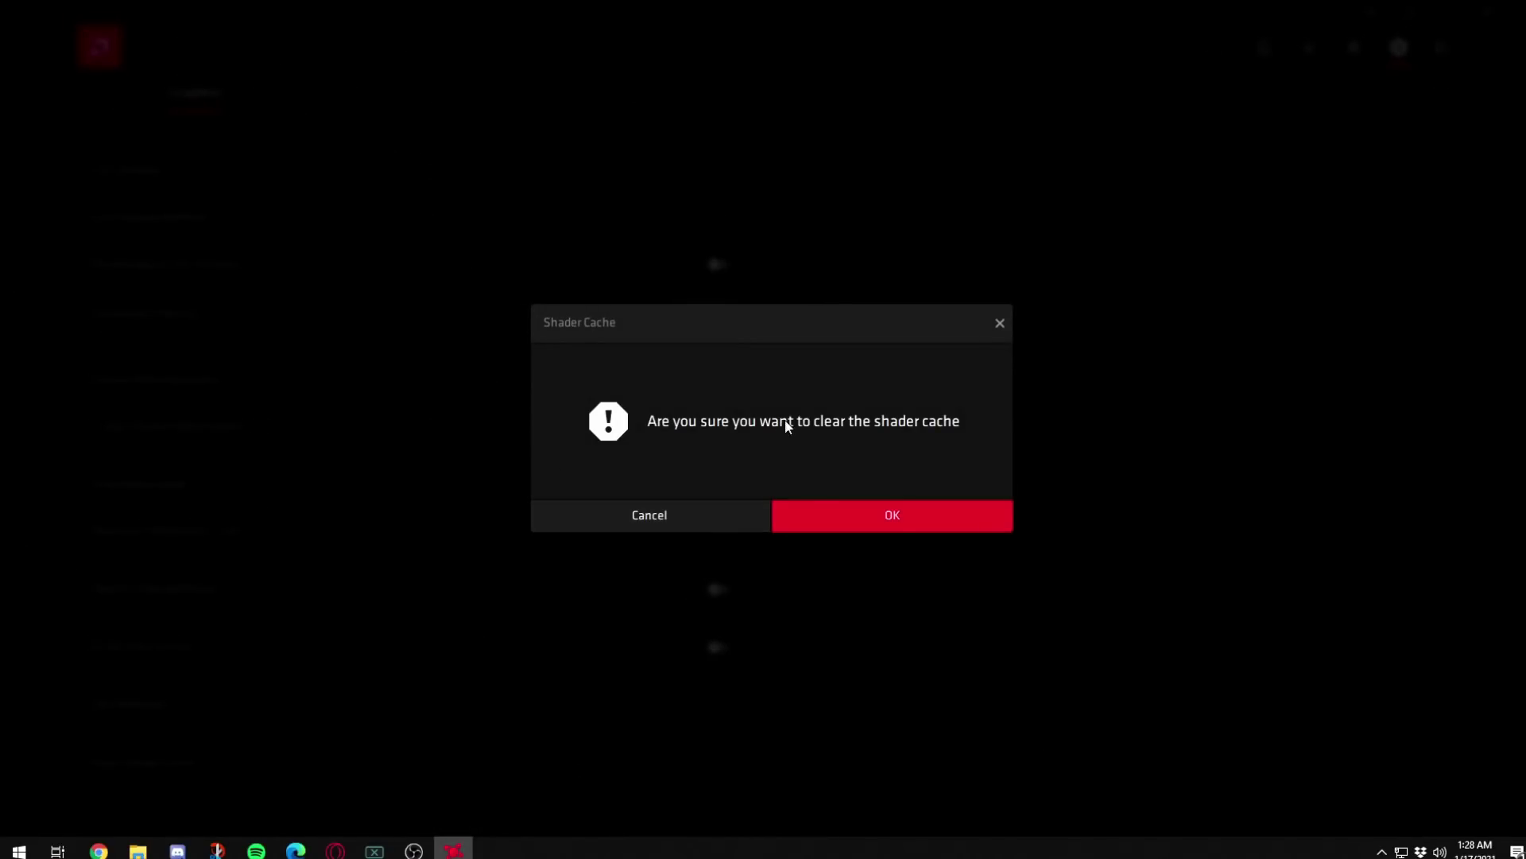
pyautogui.click(889, 513)
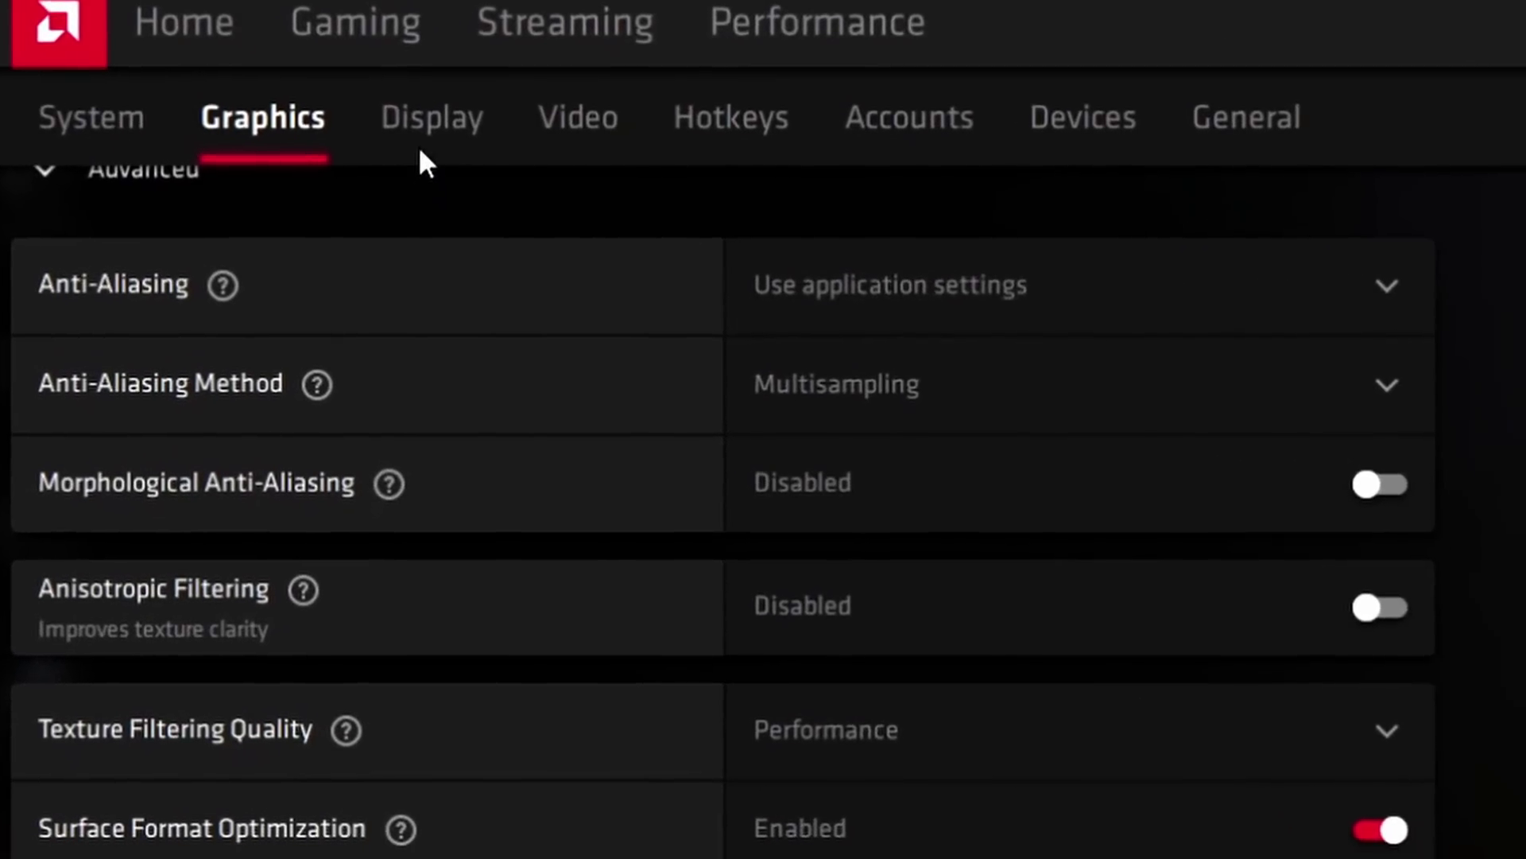
# Open the Display settings for Display 2, the GN246HL monitor
pyautogui.click(269, 97)
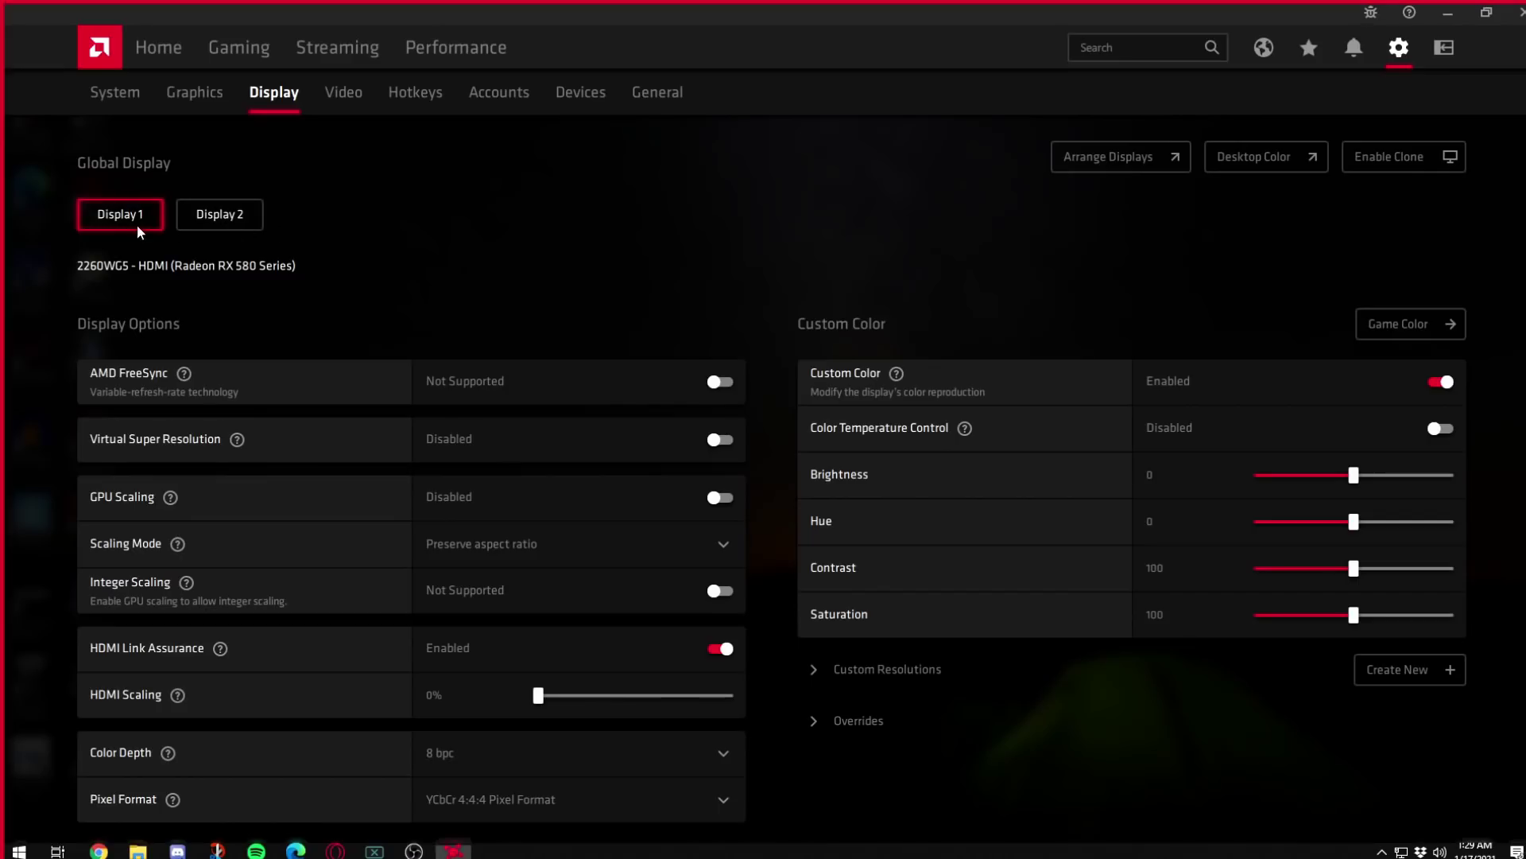
pyautogui.click(211, 221)
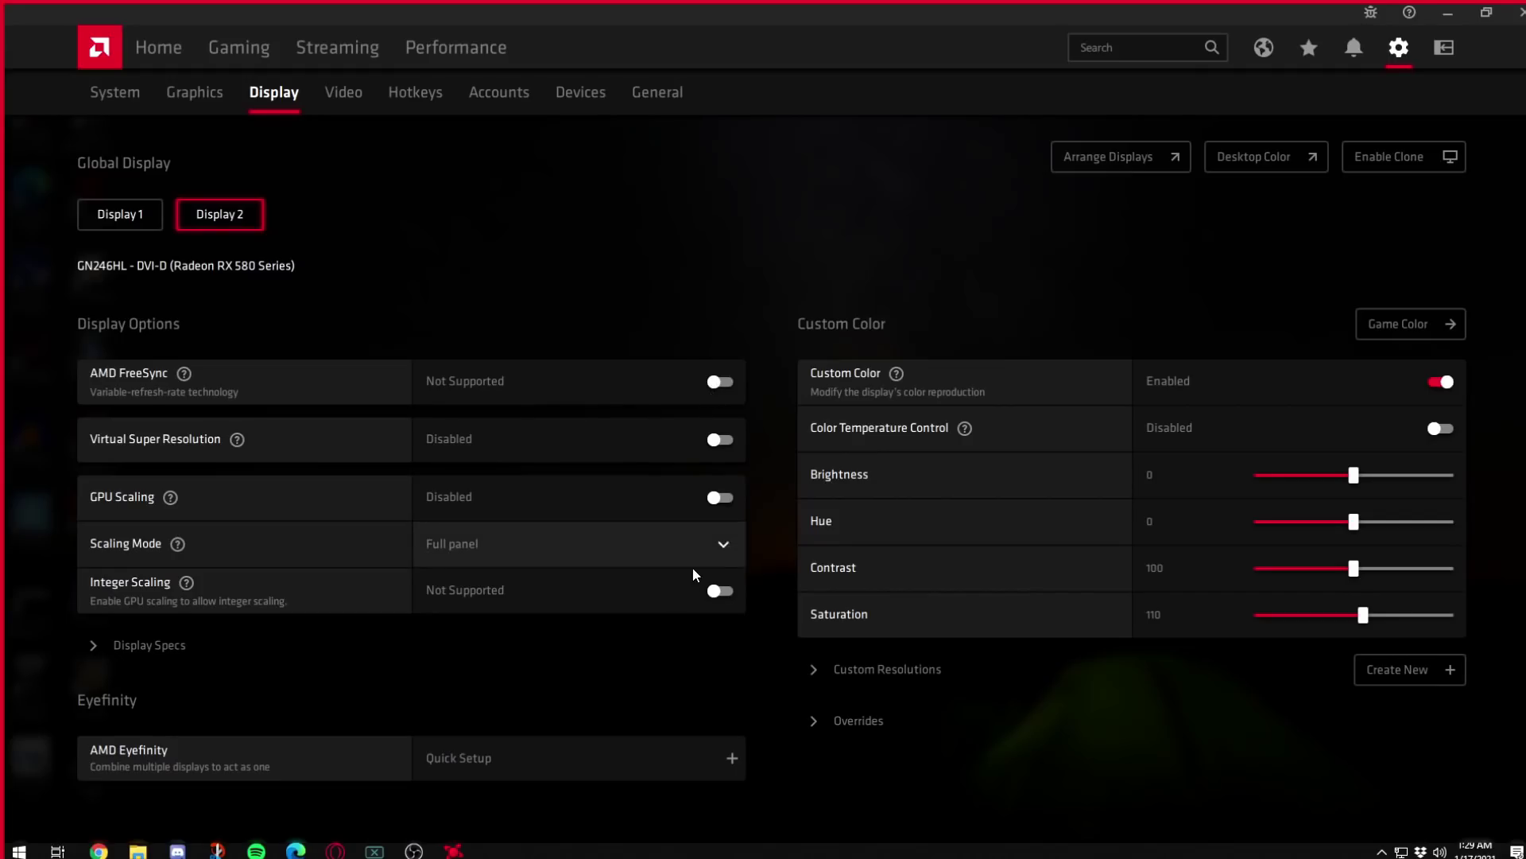
pyautogui.moveTo(179, 505)
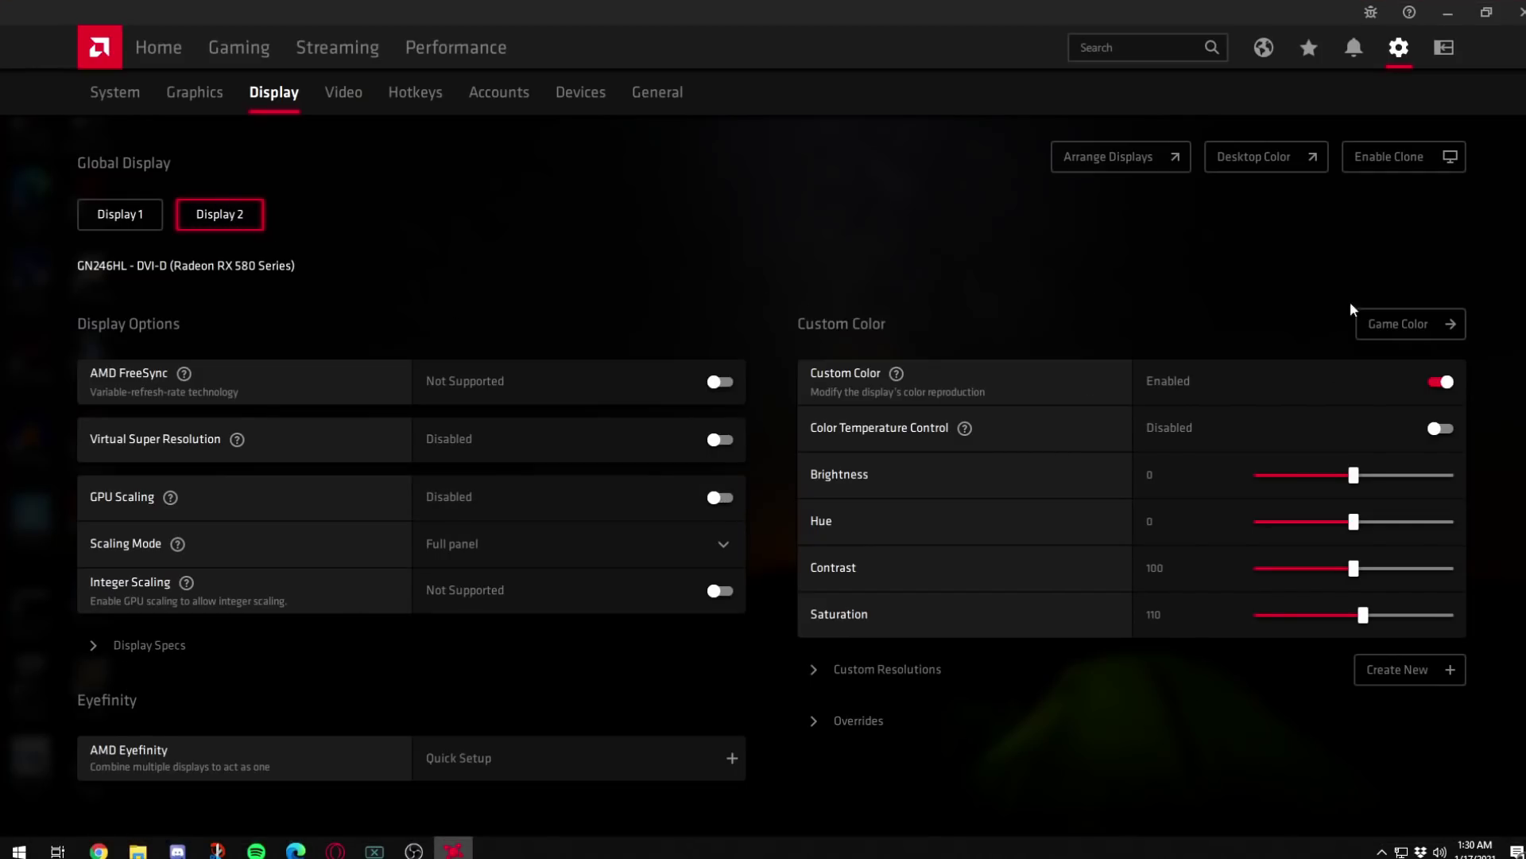
# Open Rainbow Six's settings for the second display and raise its Sharpness to 40 %
pyautogui.click(1393, 332)
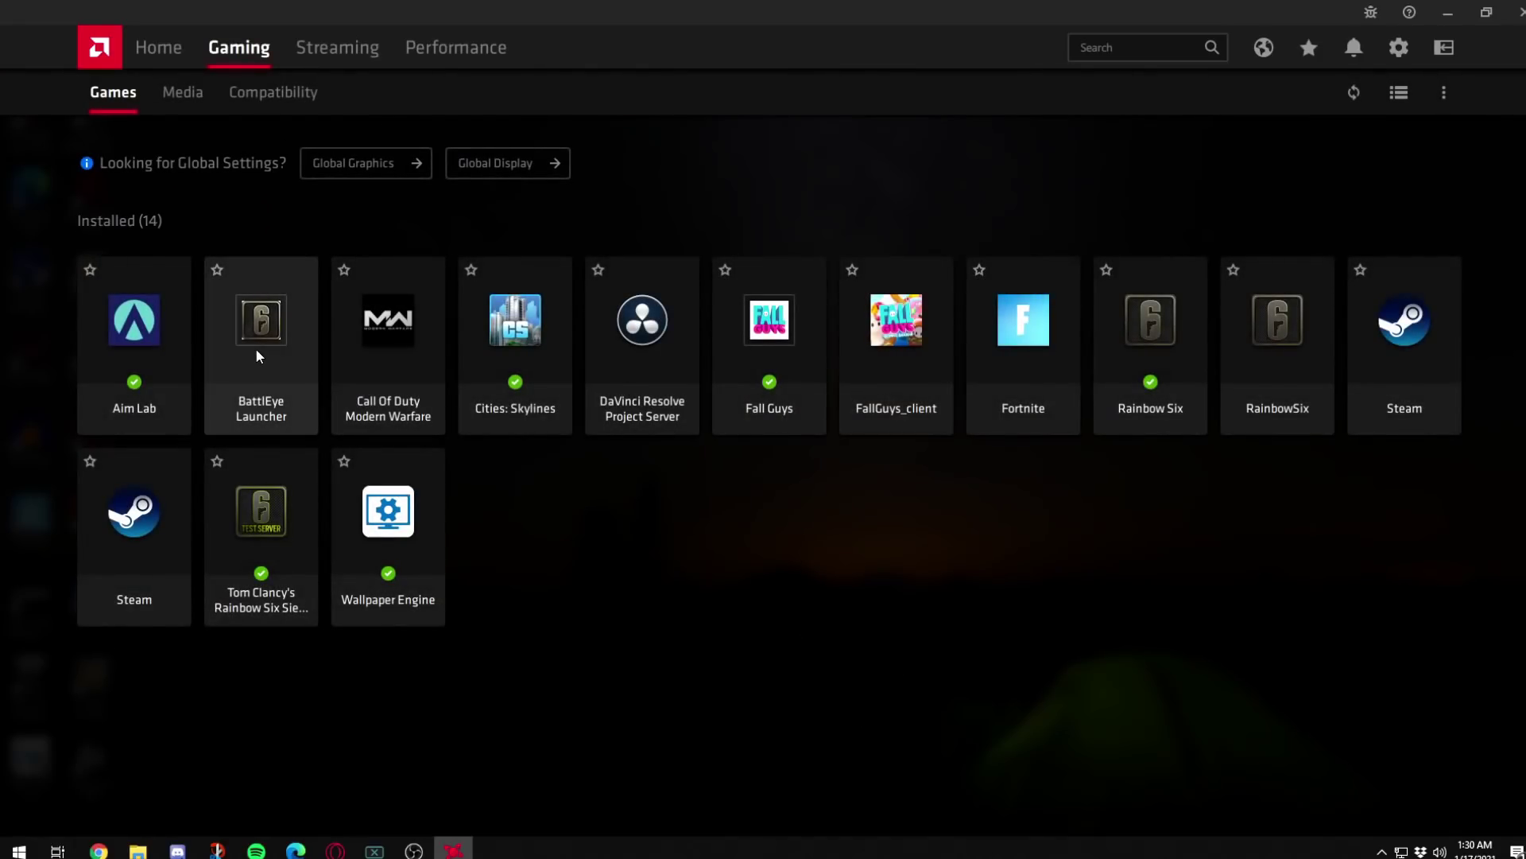
pyautogui.click(1165, 326)
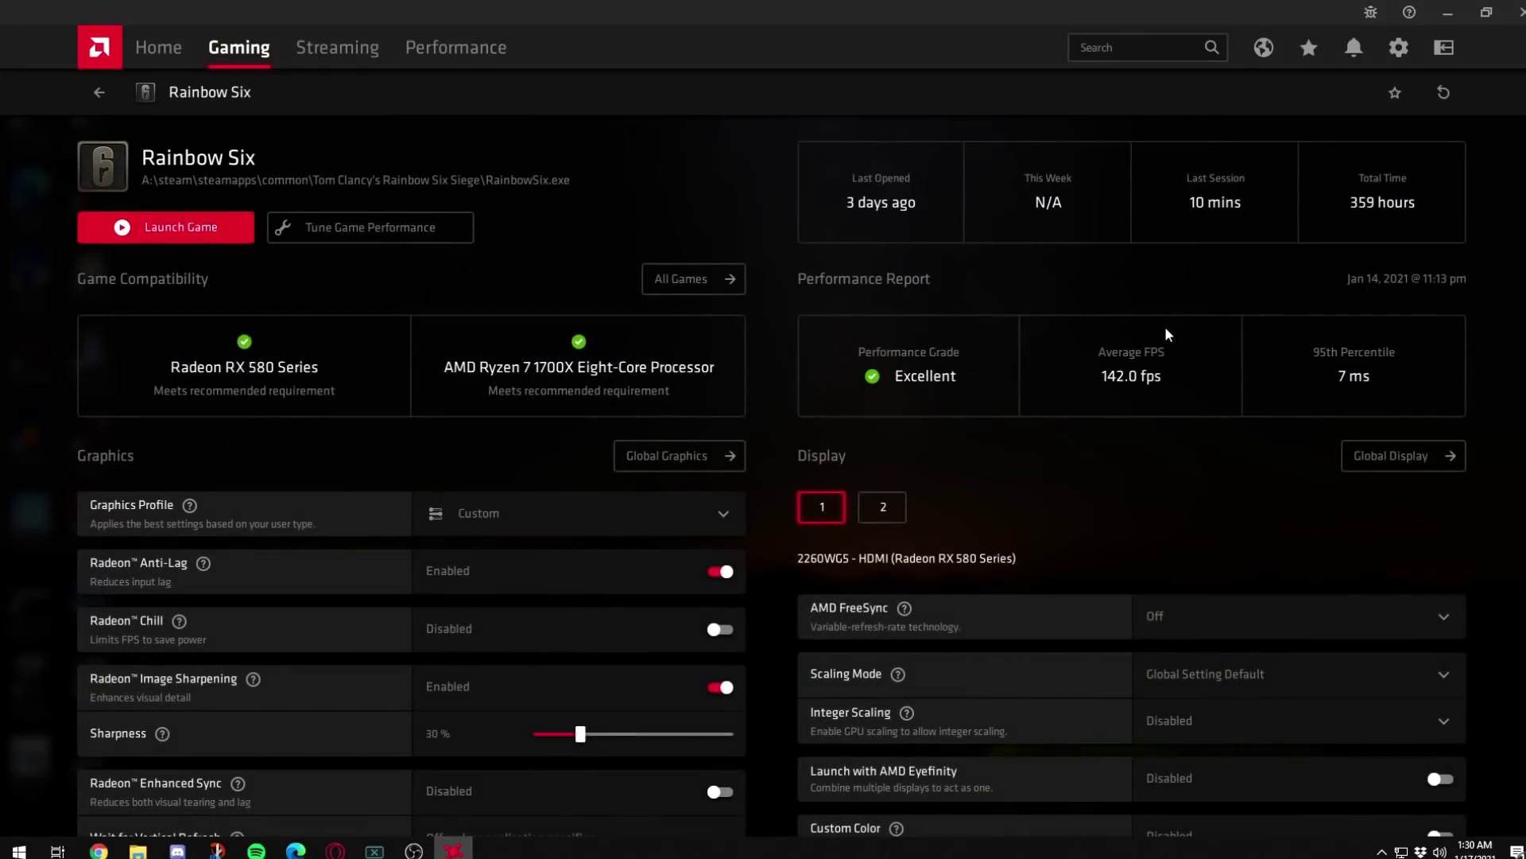
pyautogui.click(867, 512)
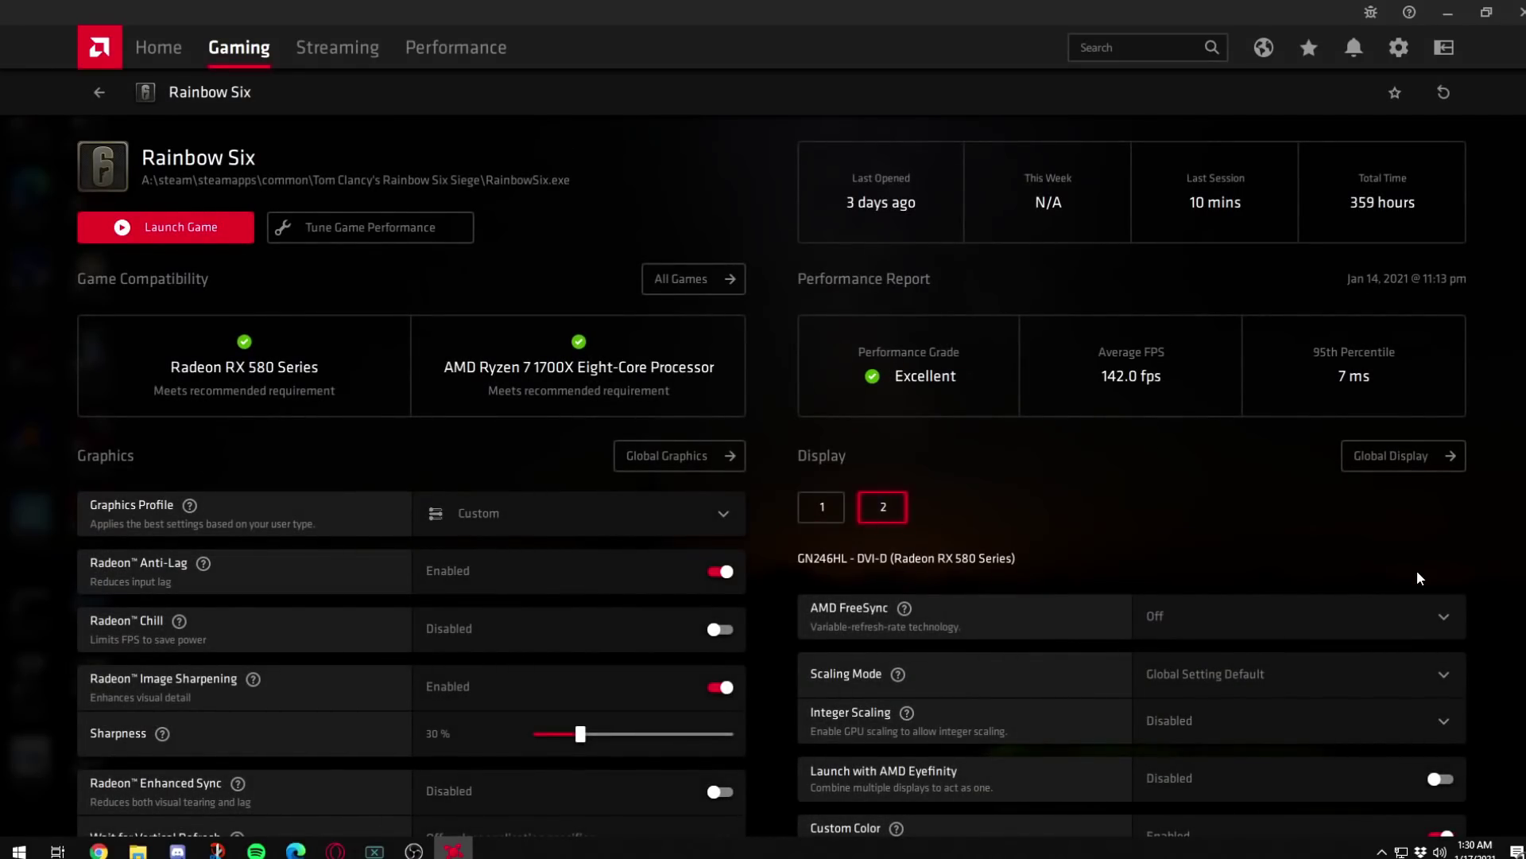
pyautogui.scroll(-3, 1419, 573)
pyautogui.moveTo(580, 453); pyautogui.dragTo(602, 453)
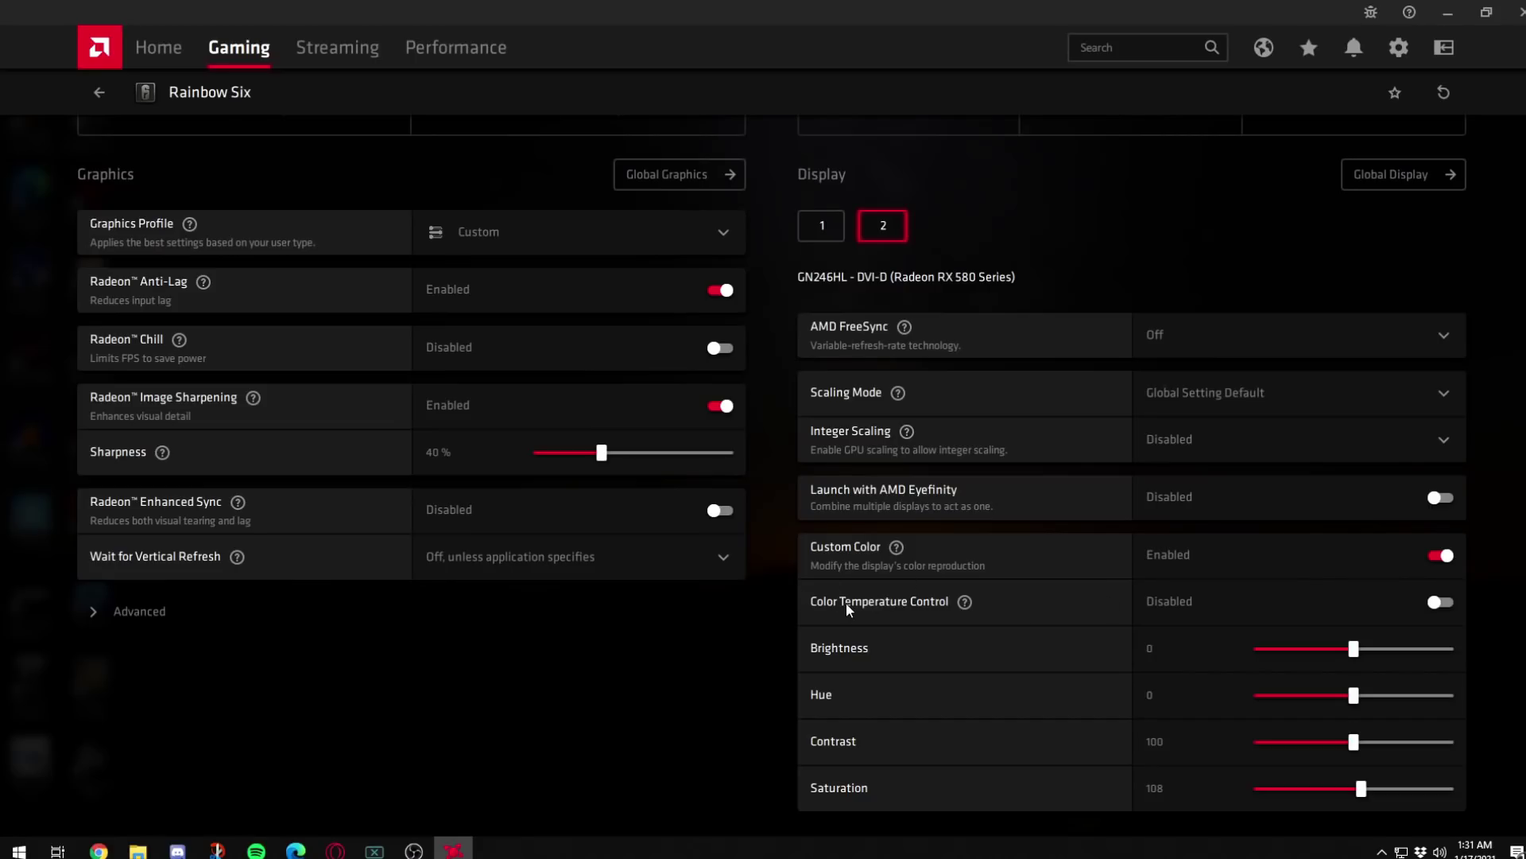
# Toggle Color Temperature Control on (10000) and off, then drag Saturation toward 200
pyautogui.click(1440, 602)
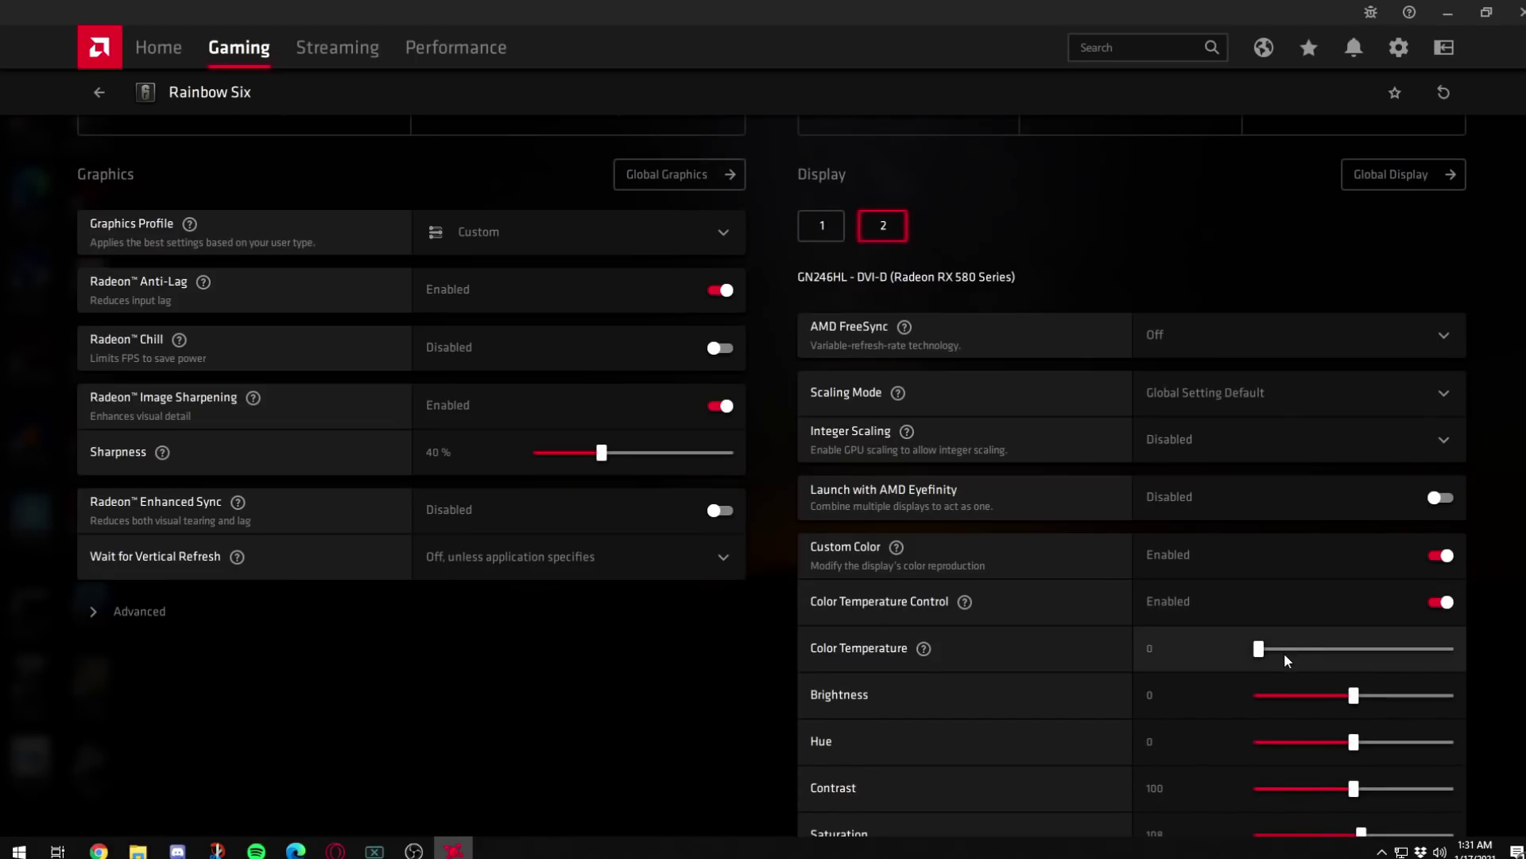
pyautogui.moveTo(1285, 652)
pyautogui.mouseDown()
pyautogui.moveTo(1386, 647)
pyautogui.moveTo(1209, 650)
pyautogui.moveTo(1307, 649)
pyautogui.mouseUp()
pyautogui.click(1440, 602)
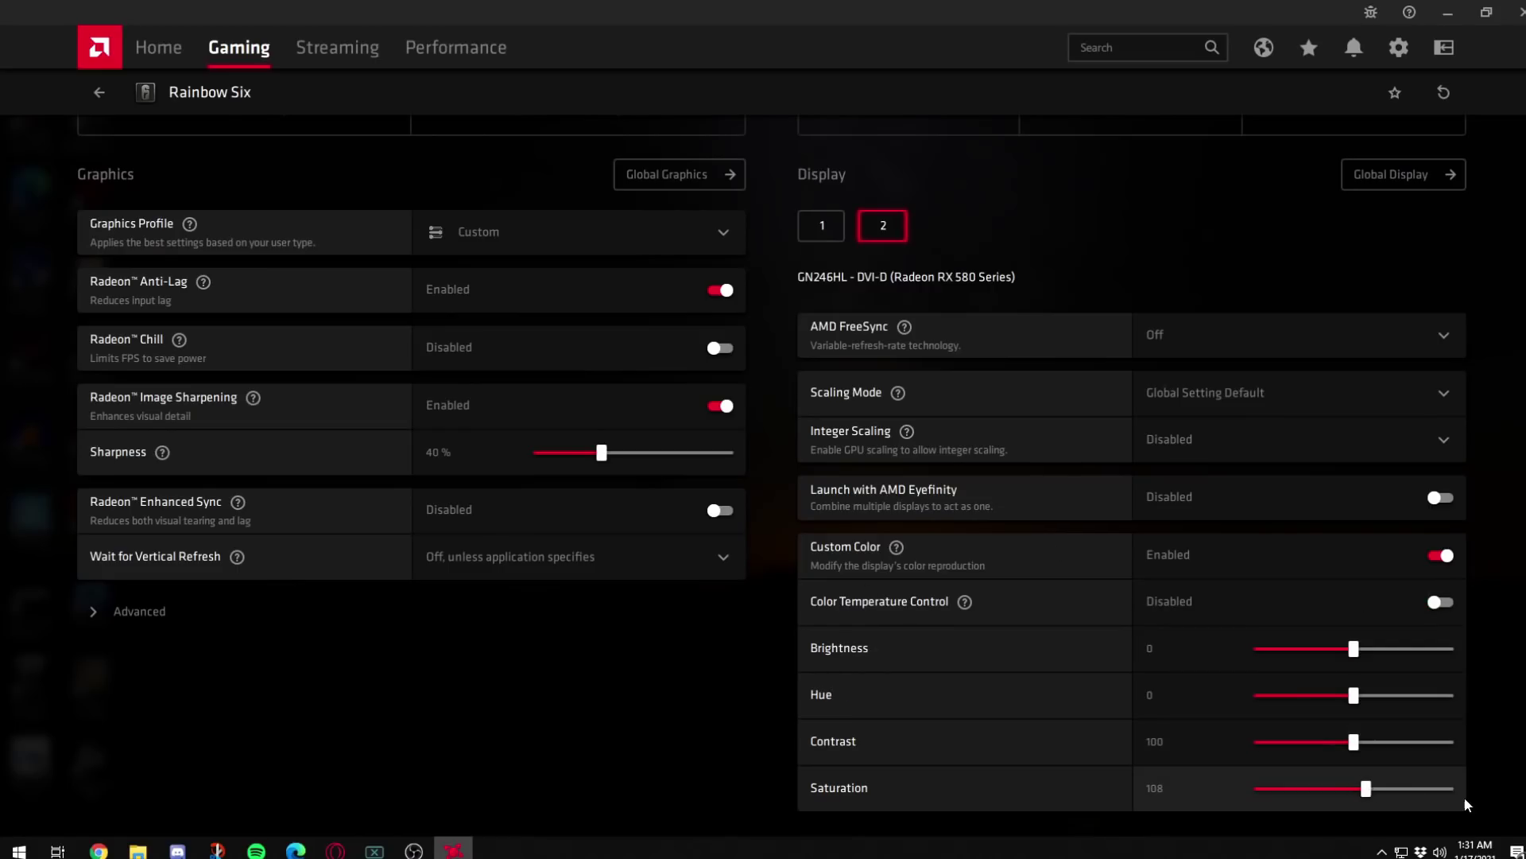
pyautogui.moveTo(1469, 806); pyautogui.dragTo(1366, 791)
pyautogui.moveTo(1349, 797); pyautogui.dragTo(1477, 800)
pyautogui.moveTo(1422, 795); pyautogui.dragTo(1516, 793)
# Adjust Display 2's global Custom Color saturation to 112, keeping brightness 0, hue 0, contrast 100
pyautogui.click(1396, 789)
pyautogui.moveTo(1397, 795); pyautogui.dragTo(1402, 795)
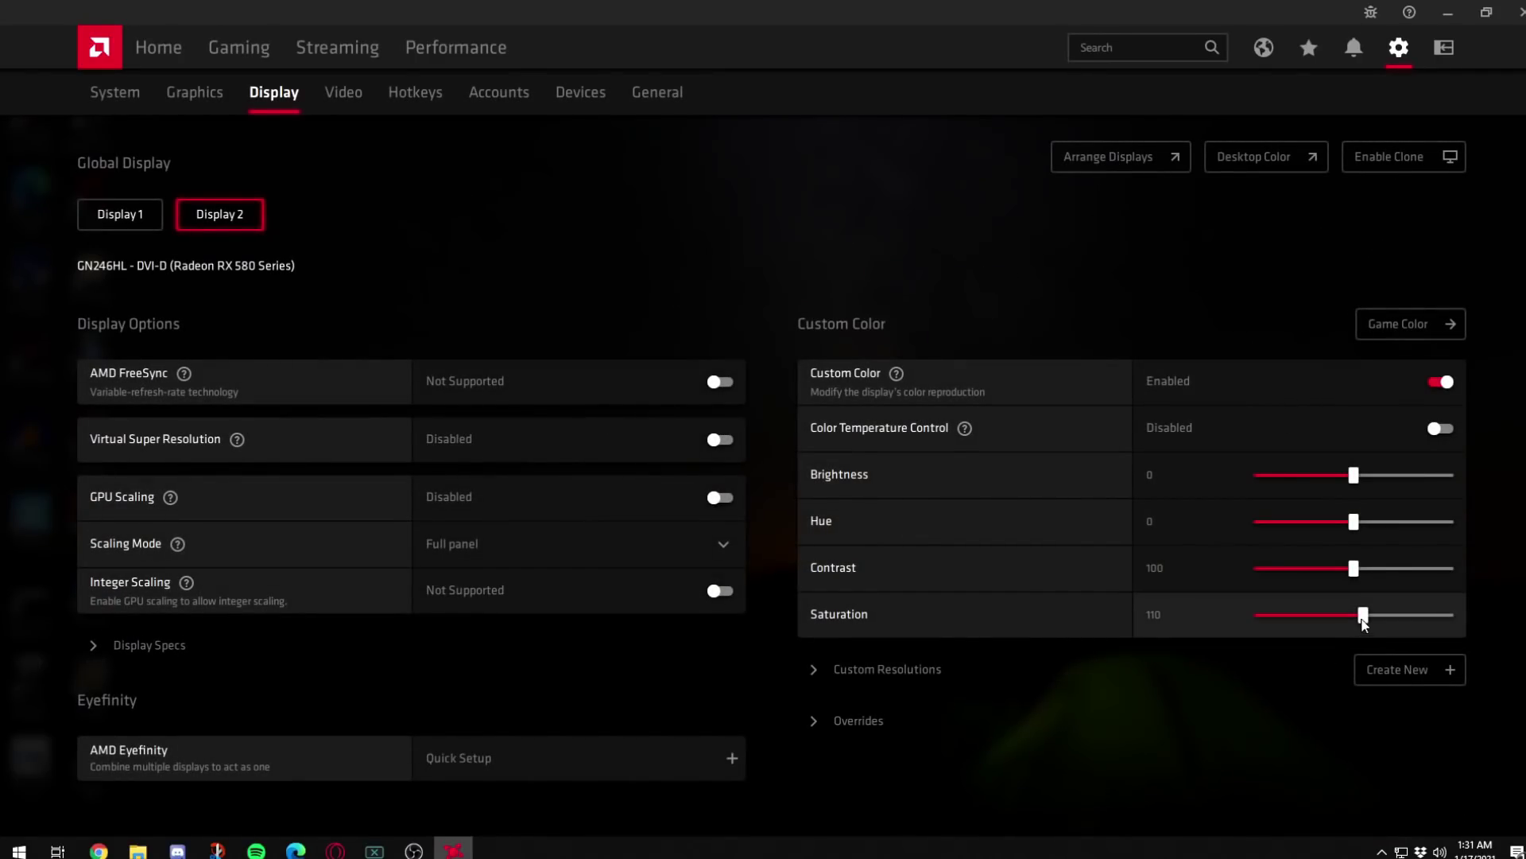
pyautogui.moveTo(1362, 614); pyautogui.dragTo(1474, 627)
pyautogui.moveTo(1276, 617); pyautogui.dragTo(1367, 632)
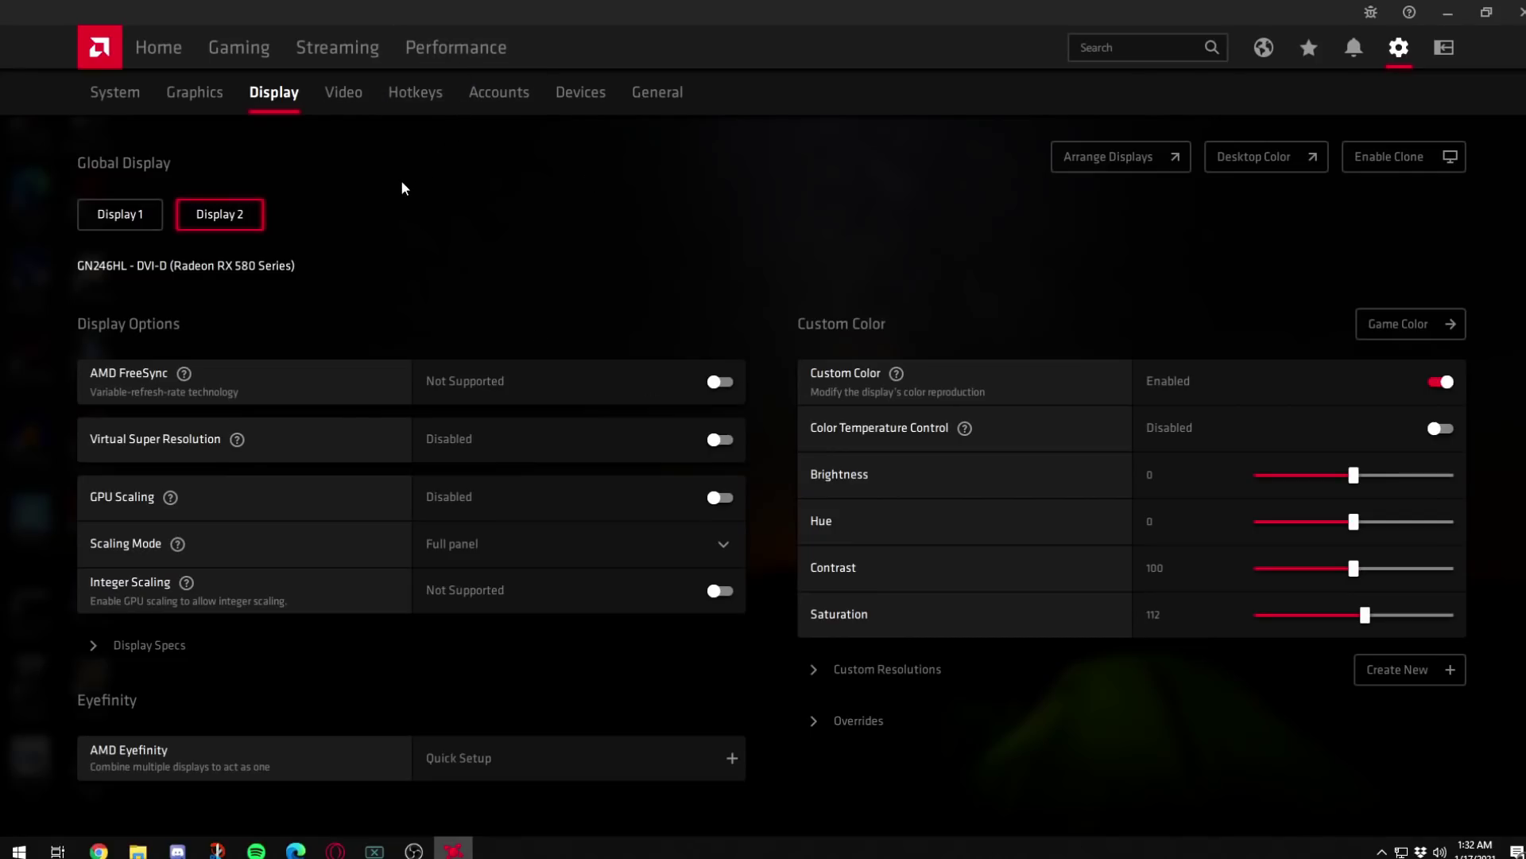
# Compare the Enhanced and Default video profiles, leaving the profile on Default, then view General settings
pyautogui.click(368, 103)
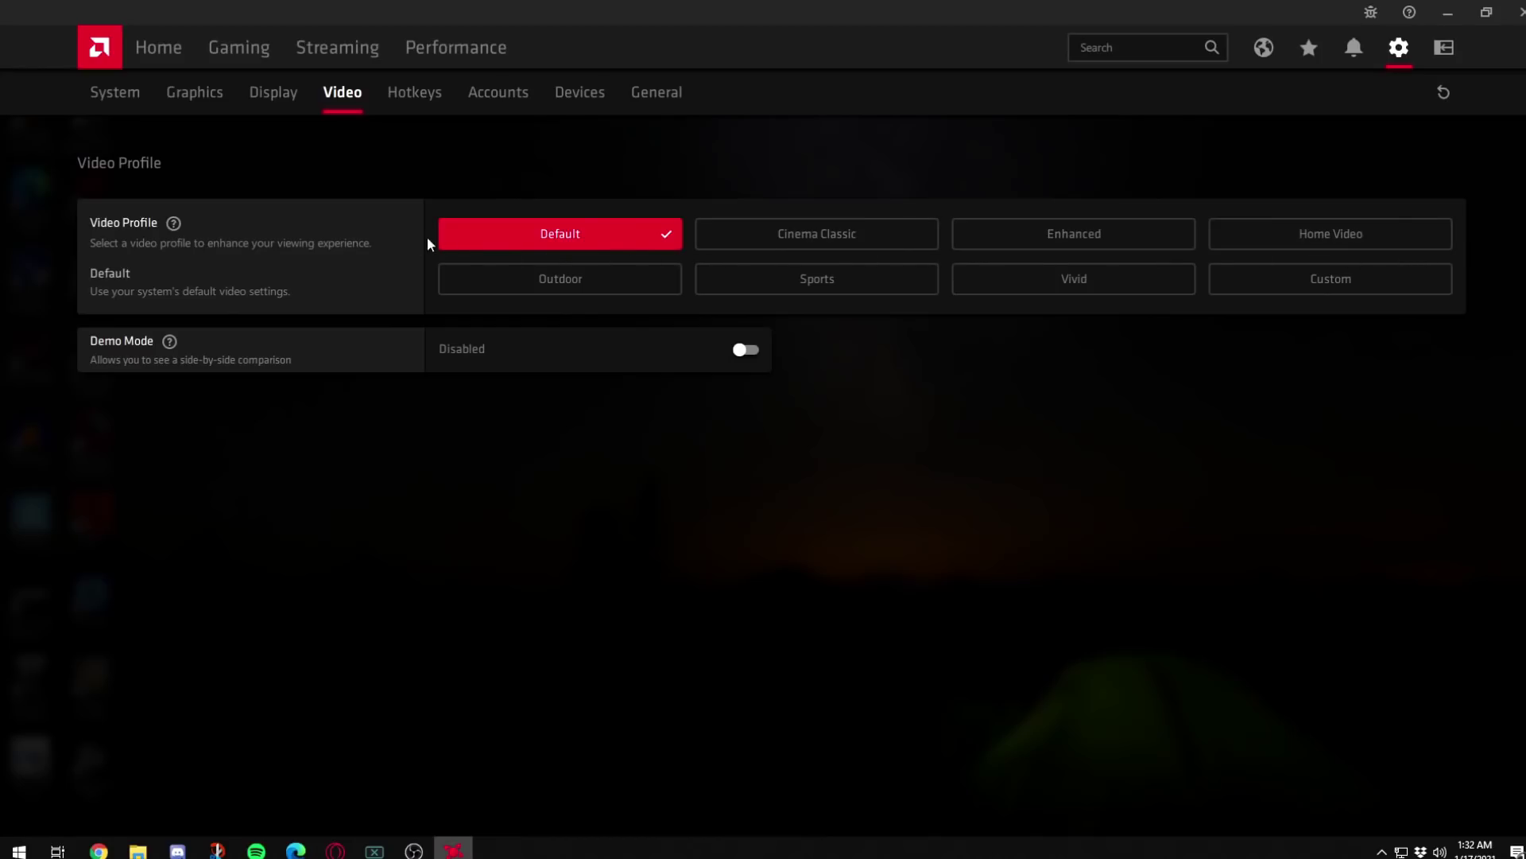
pyautogui.click(1037, 239)
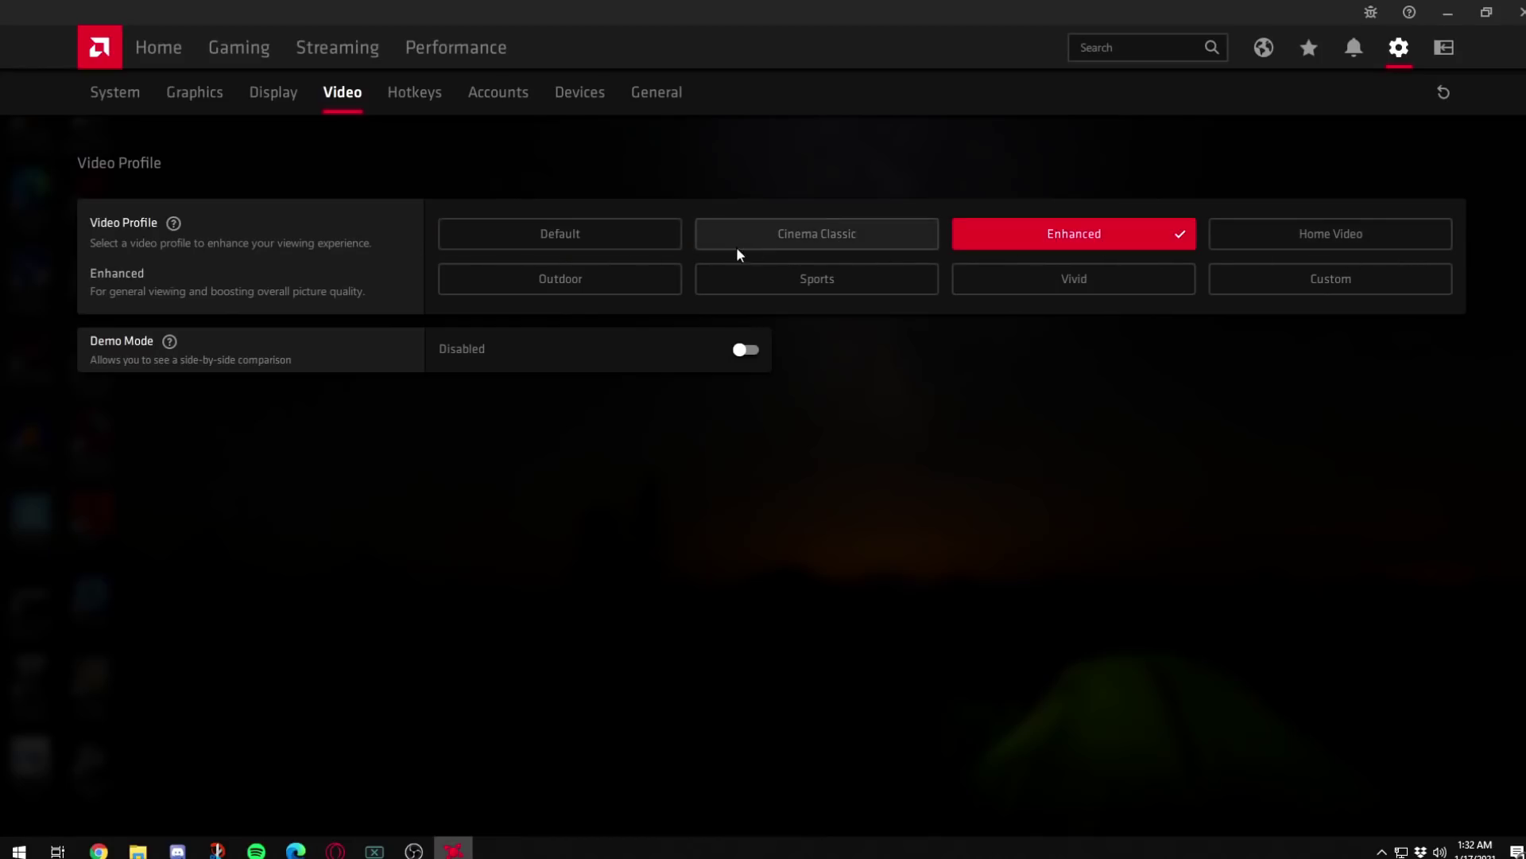
pyautogui.click(628, 241)
pyautogui.click(1041, 240)
pyautogui.click(620, 243)
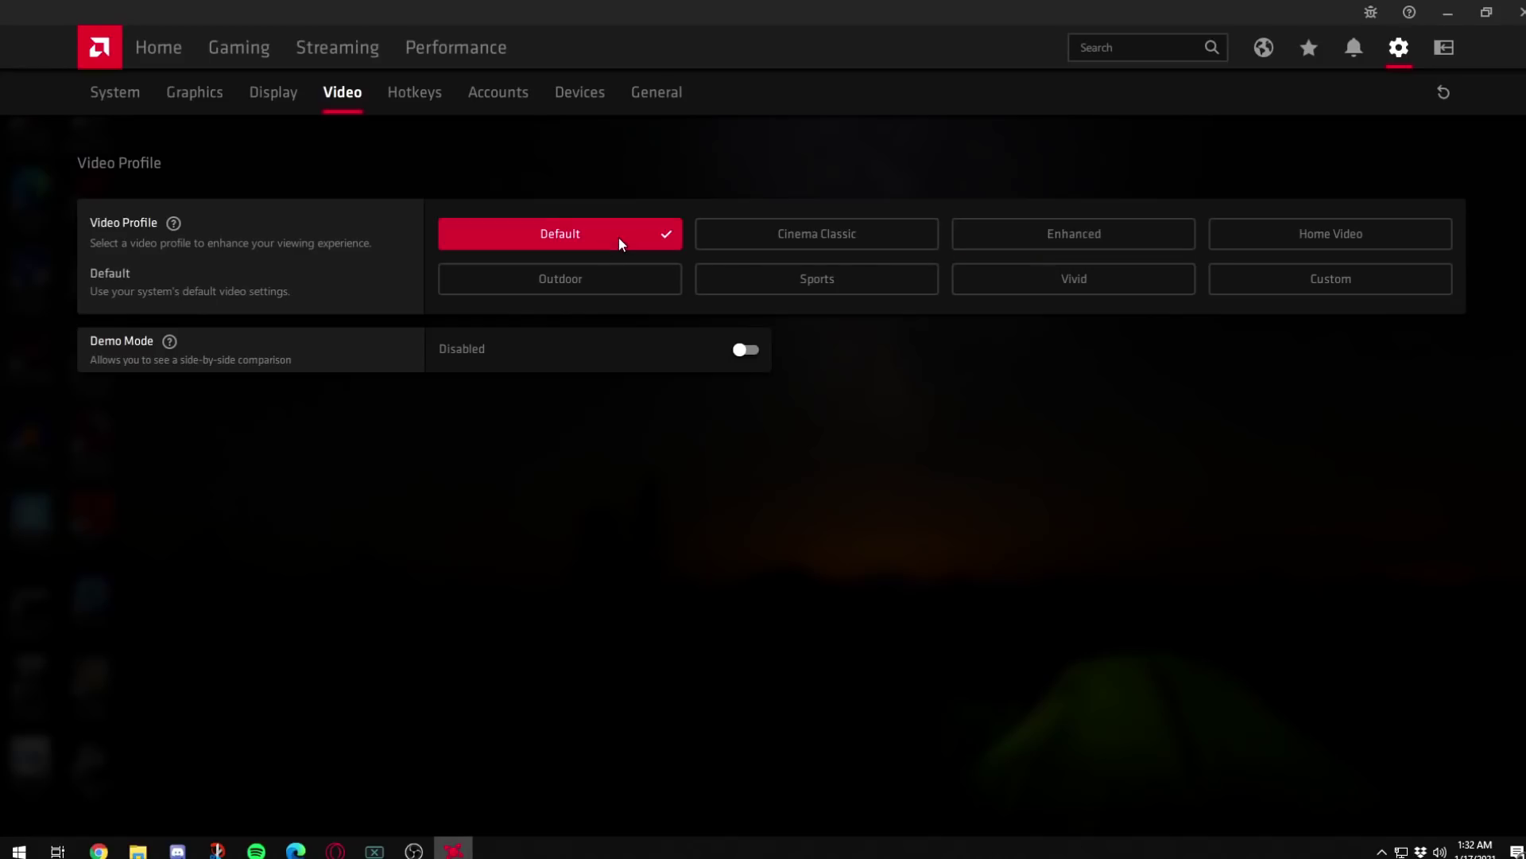
pyautogui.click(1067, 240)
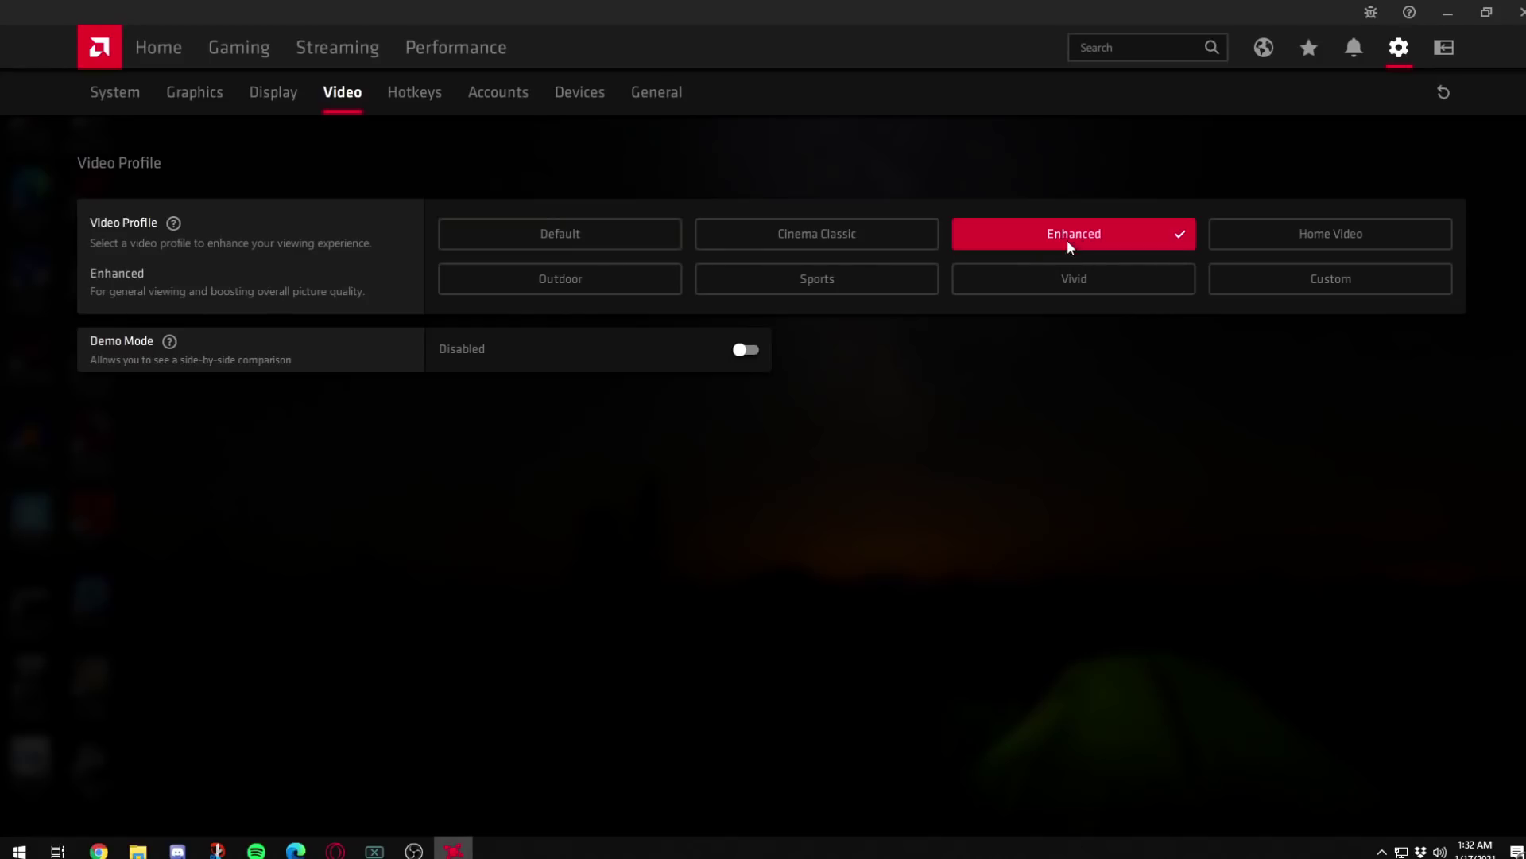
pyautogui.click(598, 239)
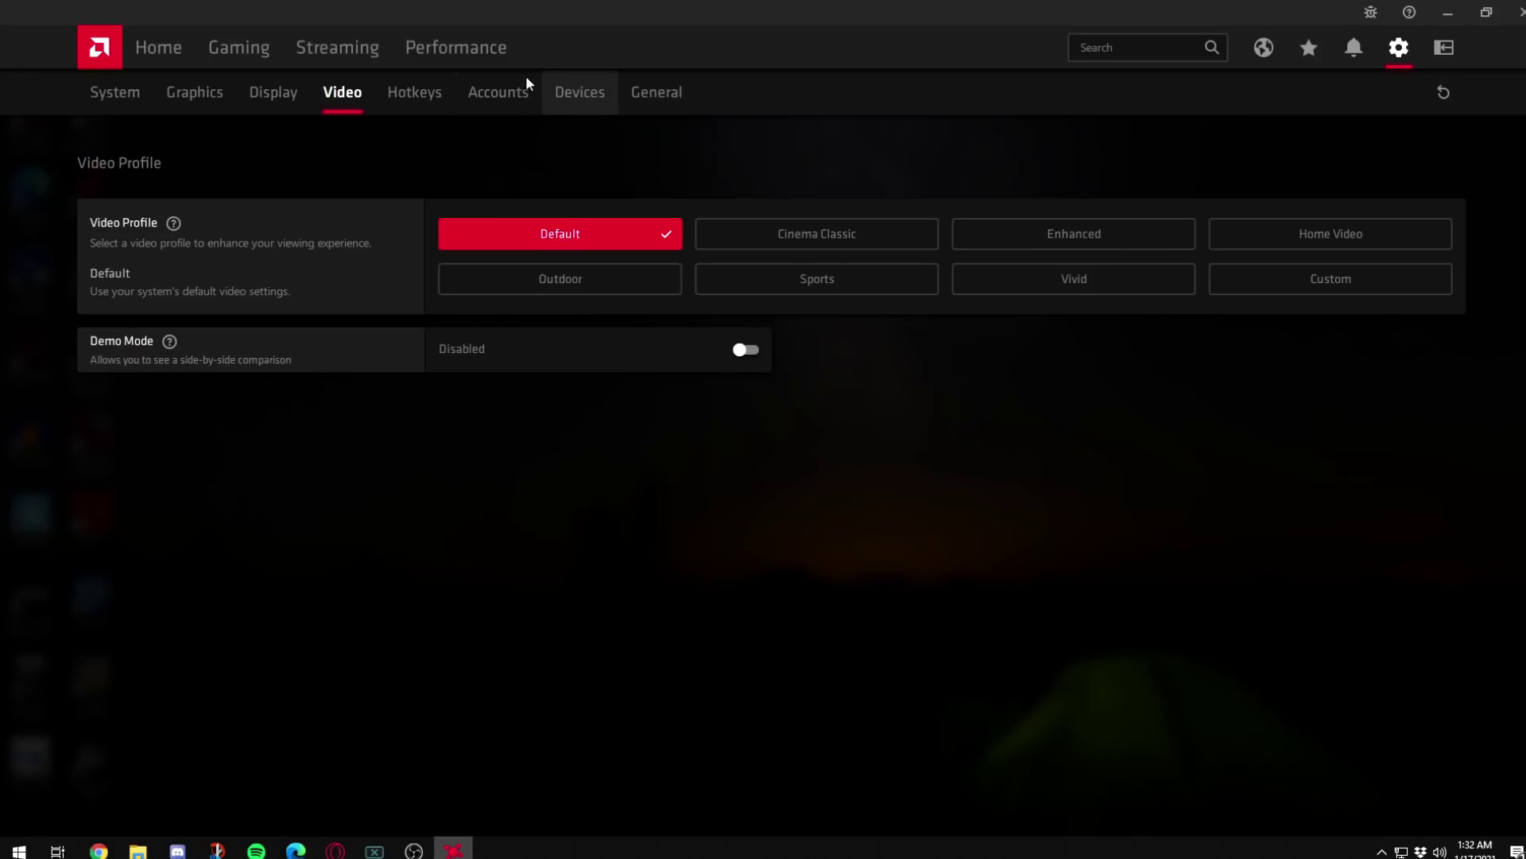
pyautogui.click(663, 102)
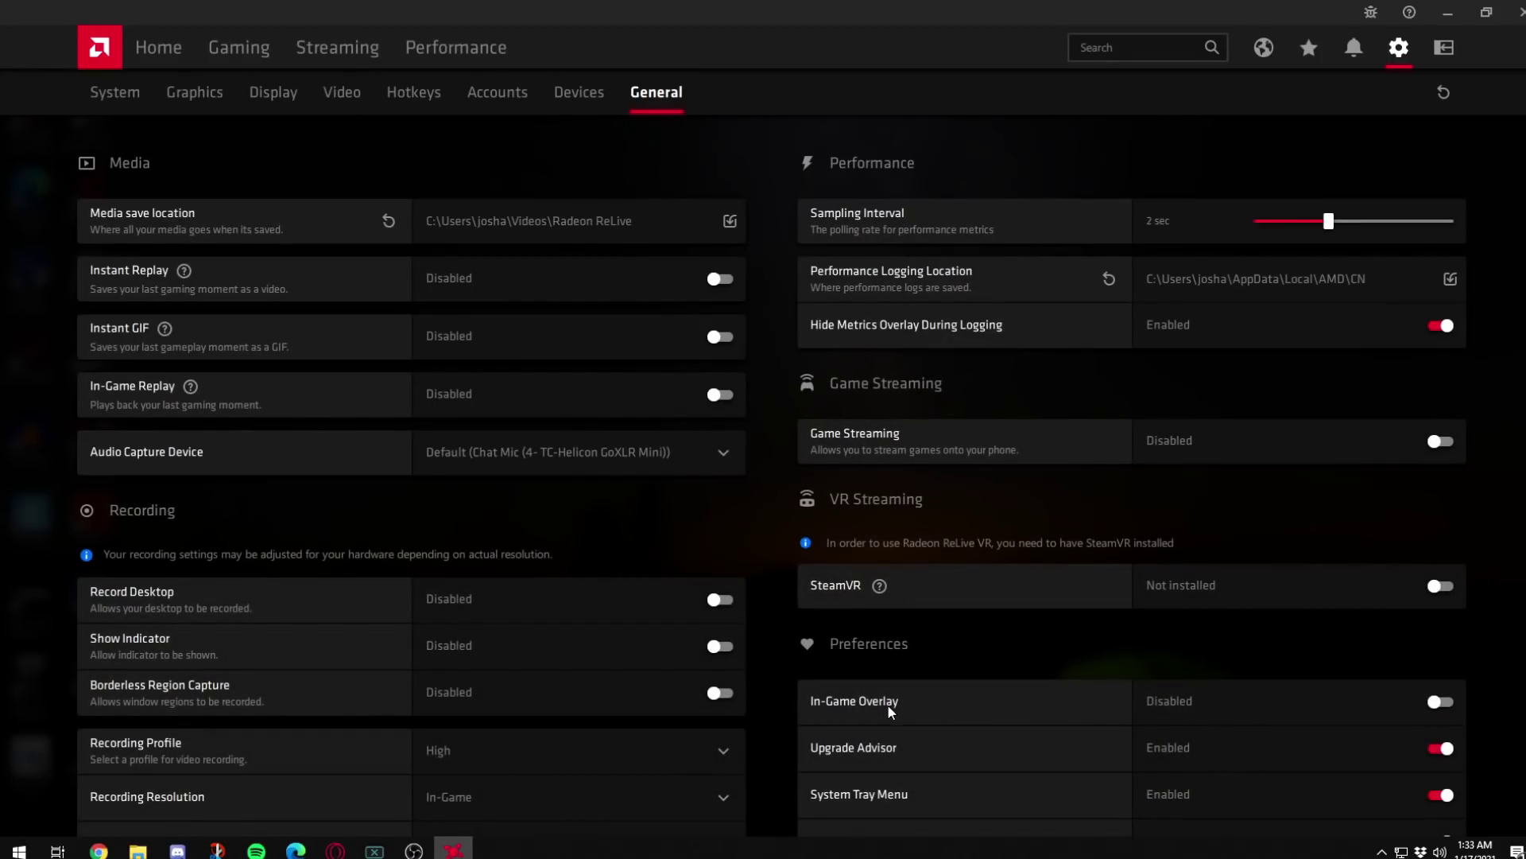
# Turn on the In-Game Overlay and Show Metrics Overlay, with overlay size set to 100%
pyautogui.click(1446, 702)
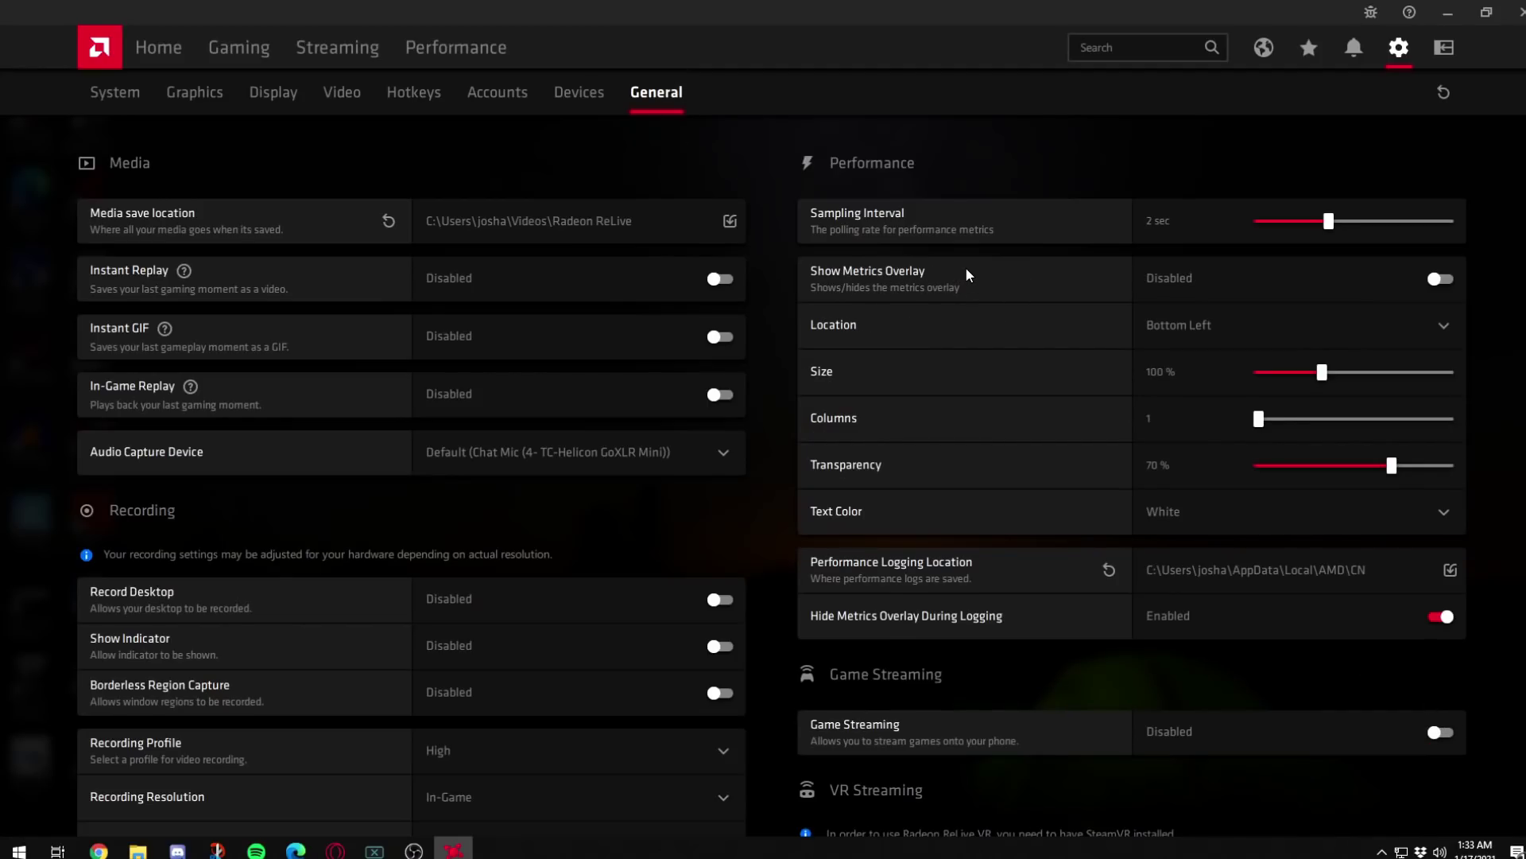
pyautogui.click(1440, 278)
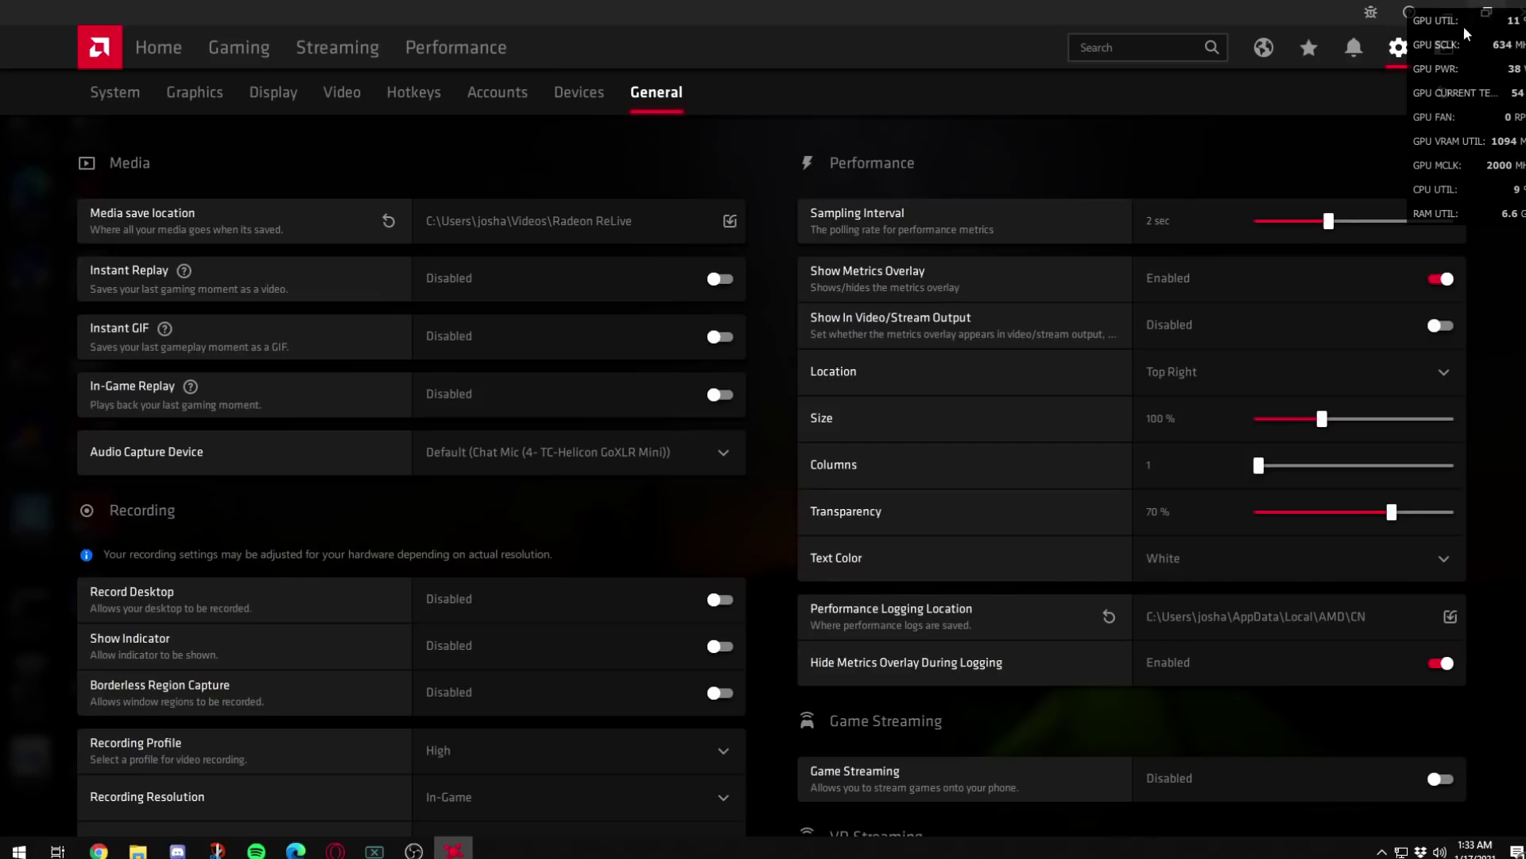
pyautogui.click(1287, 425)
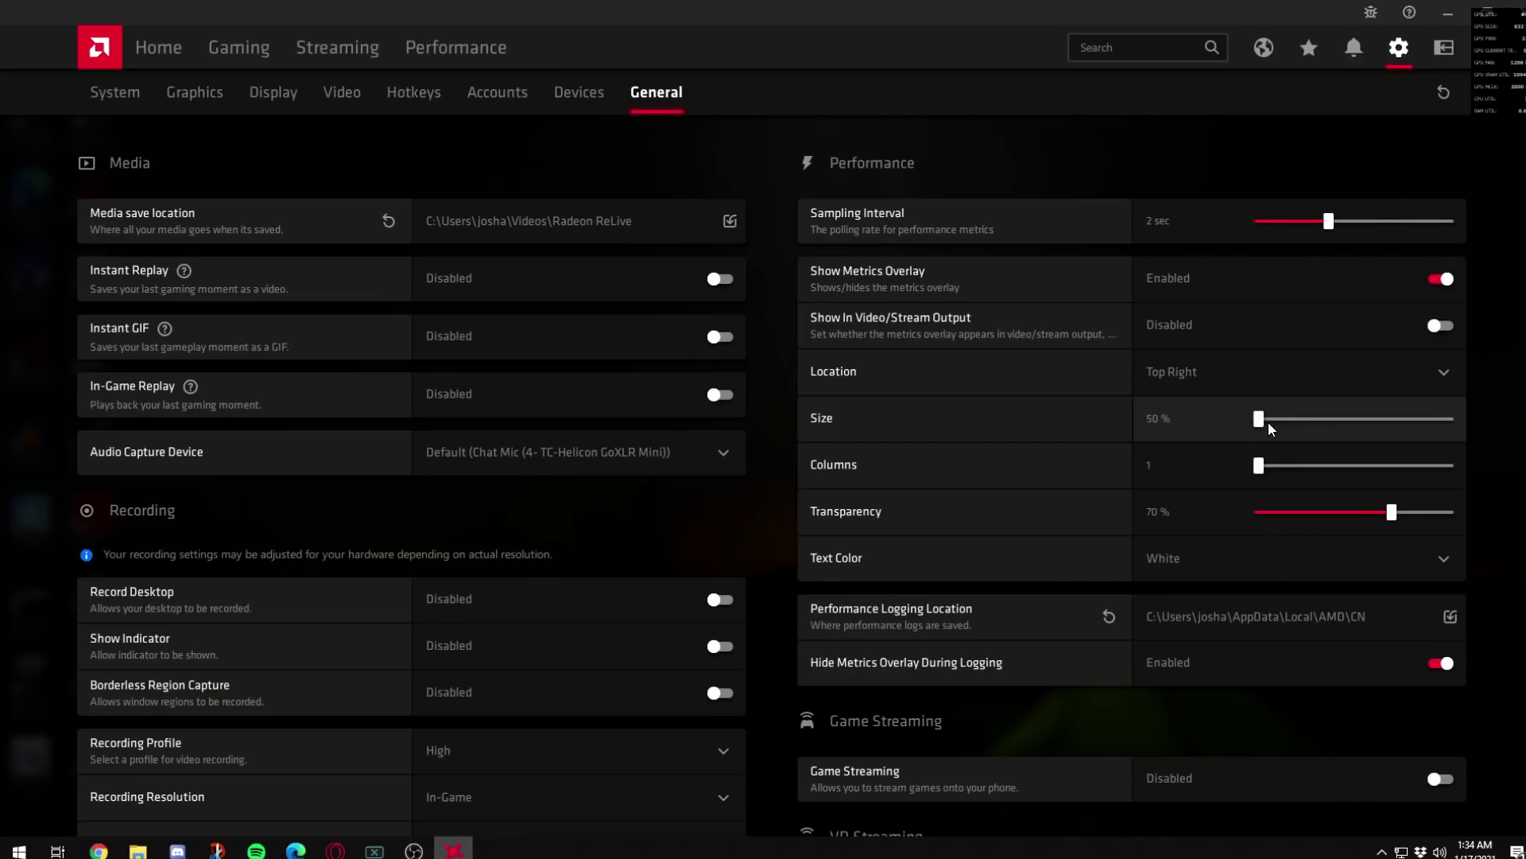
pyautogui.moveTo(1285, 420); pyautogui.dragTo(1343, 423)
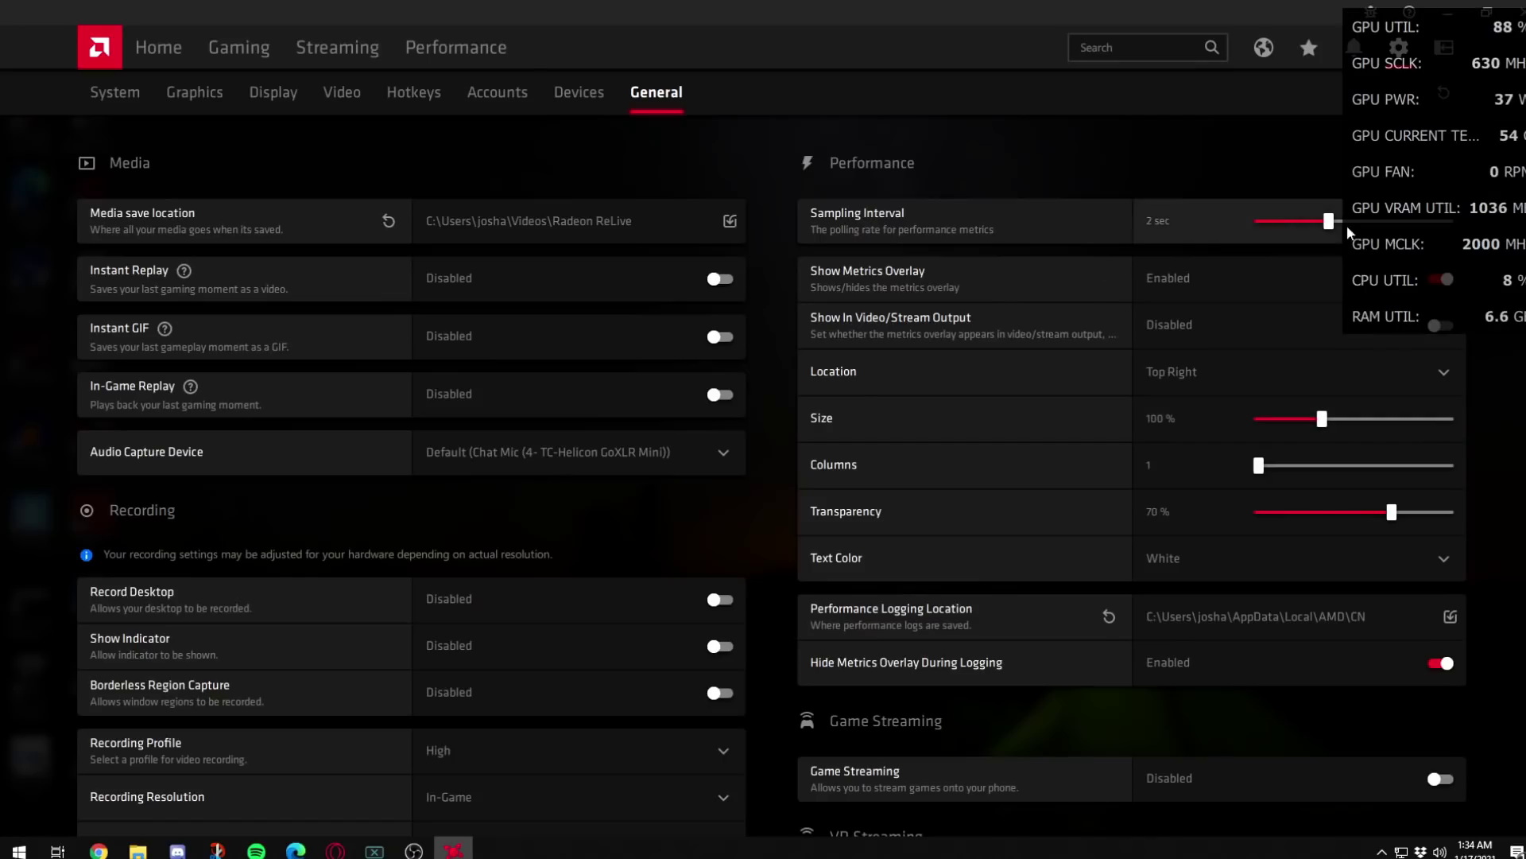
pyautogui.click(1435, 286)
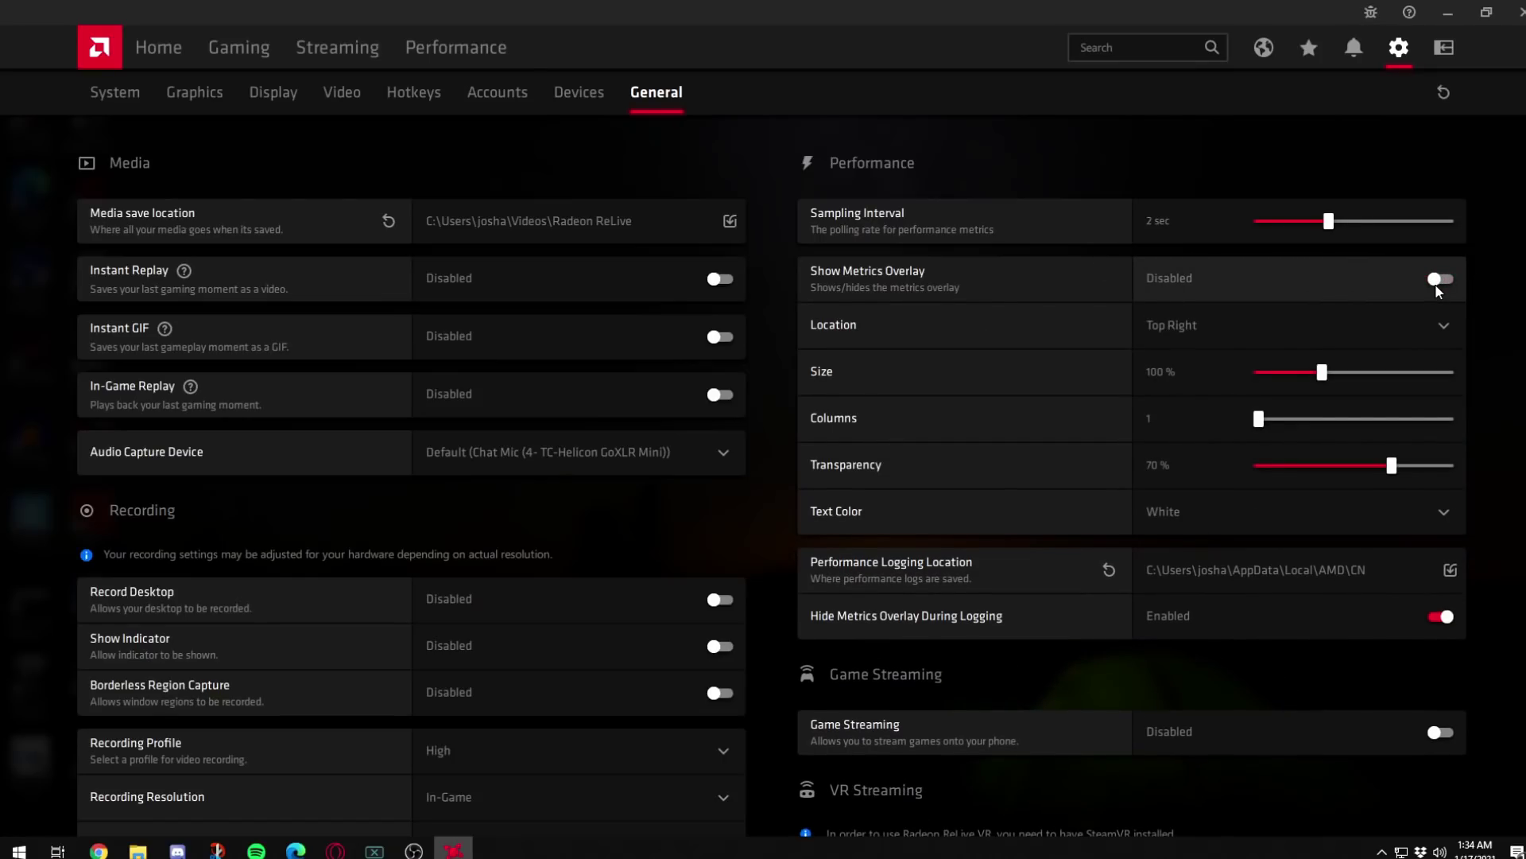
pyautogui.click(1437, 288)
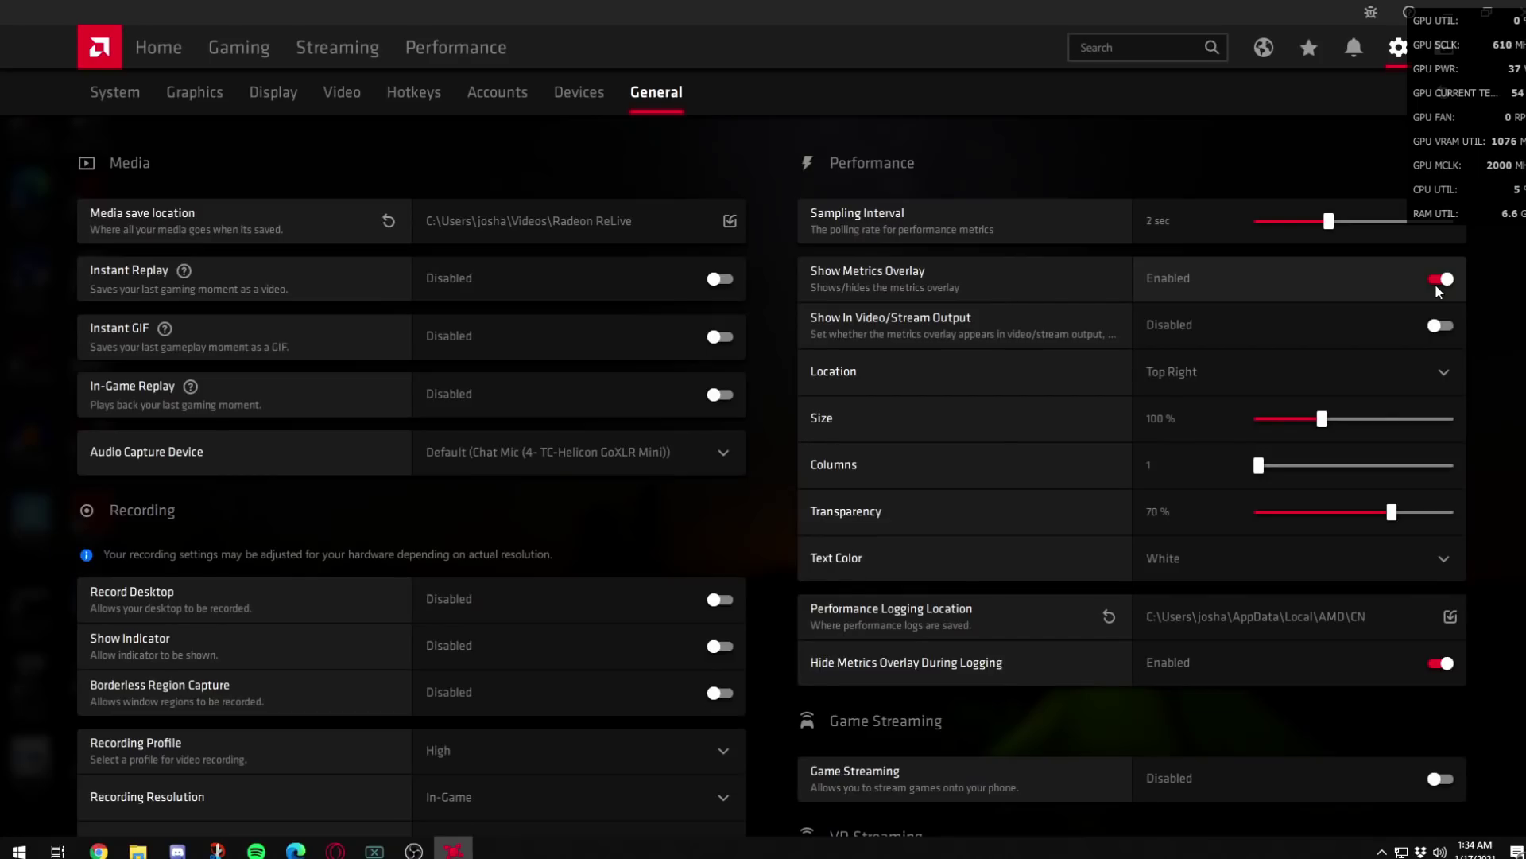
# Try Overclock GPU on the Tuning page and cancel the warning, keeping Automatic Default tuning
pyautogui.click(474, 46)
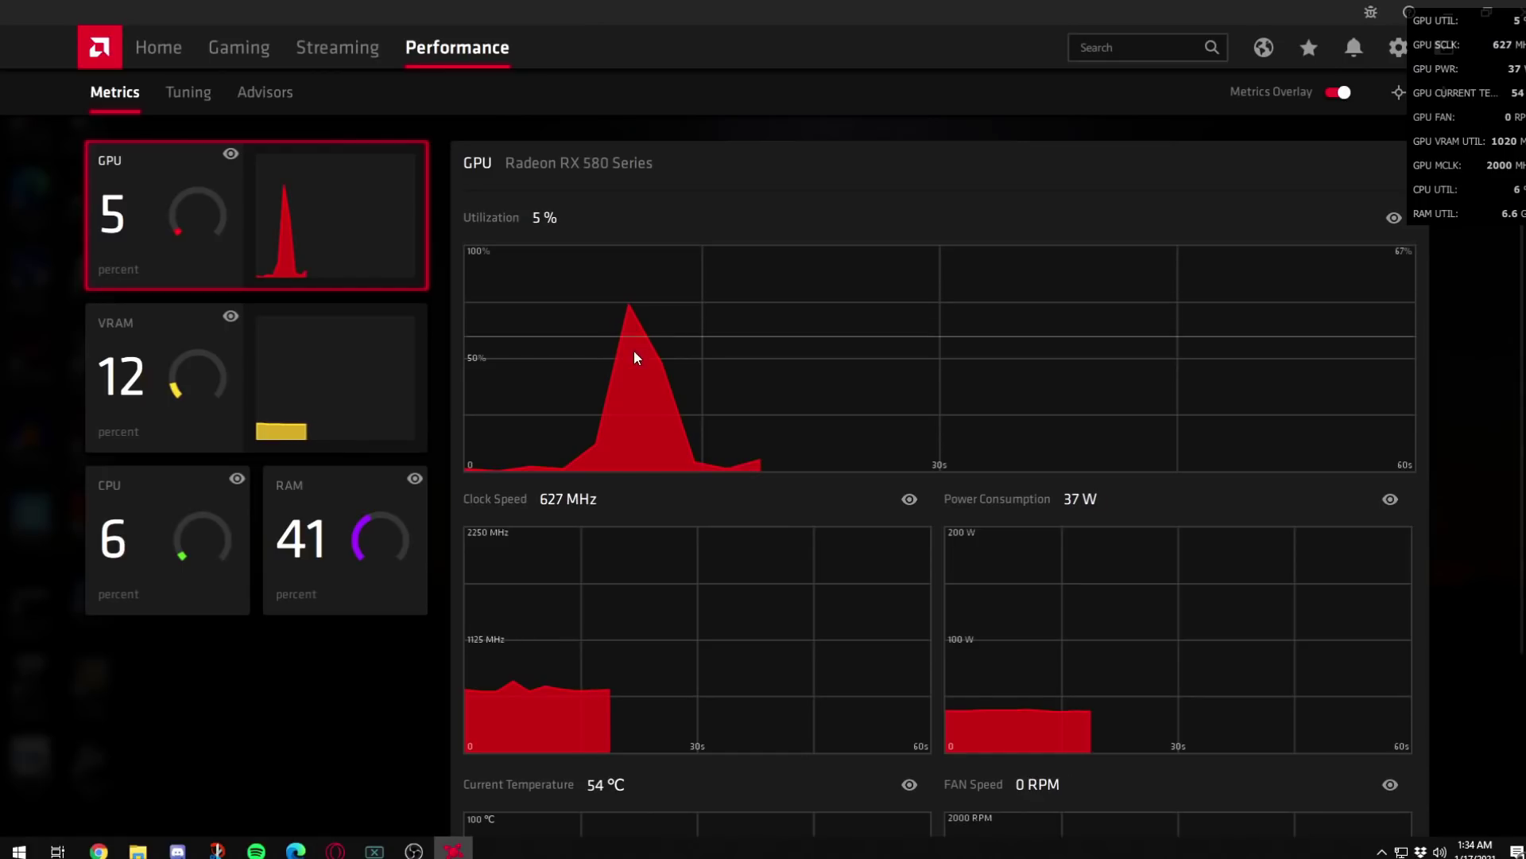
pyautogui.click(202, 92)
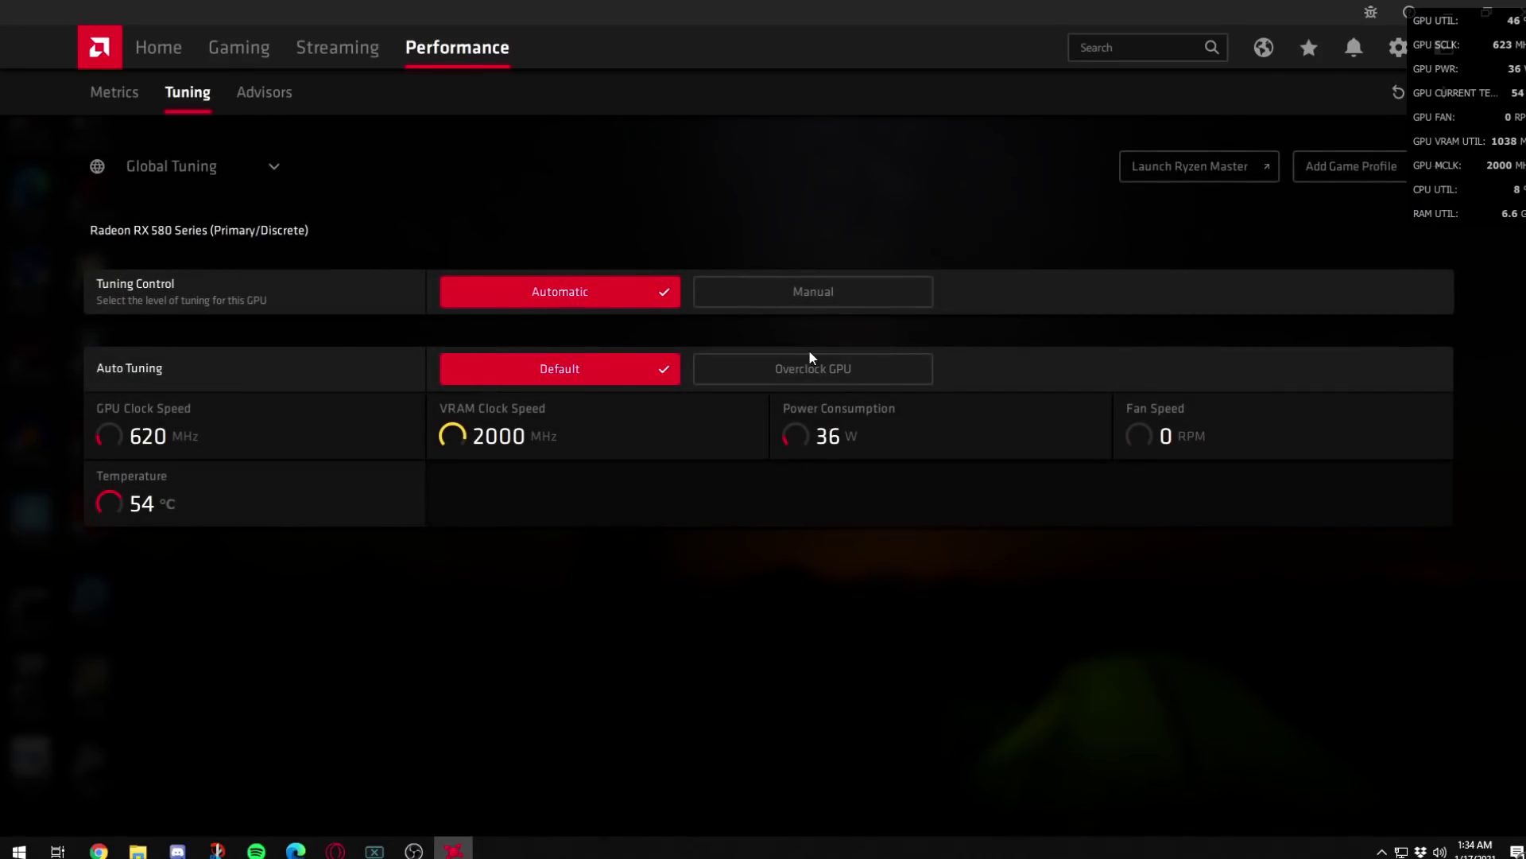
pyautogui.click(799, 373)
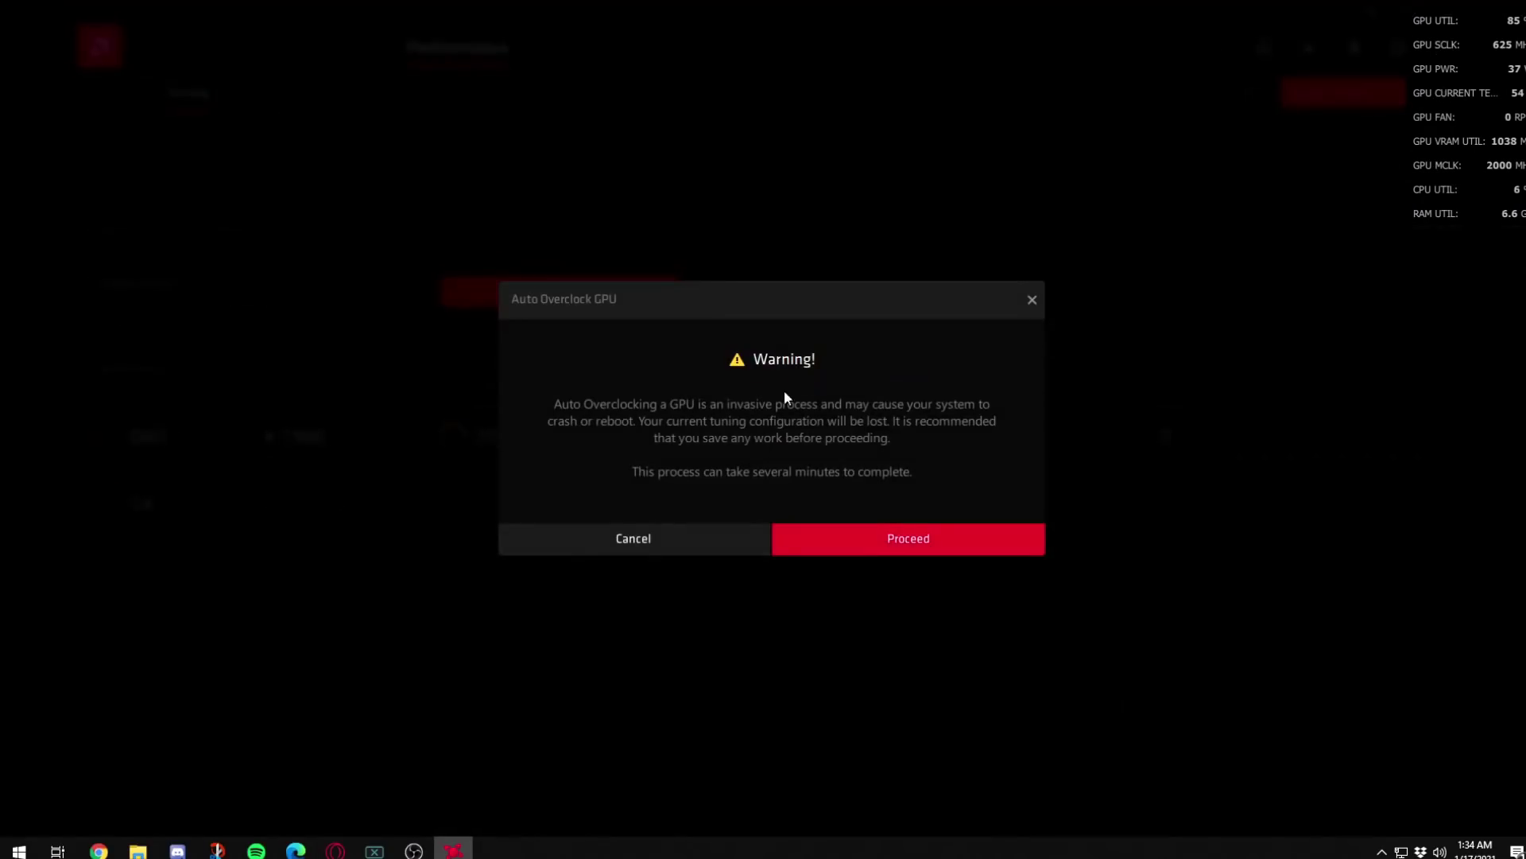
pyautogui.click(640, 531)
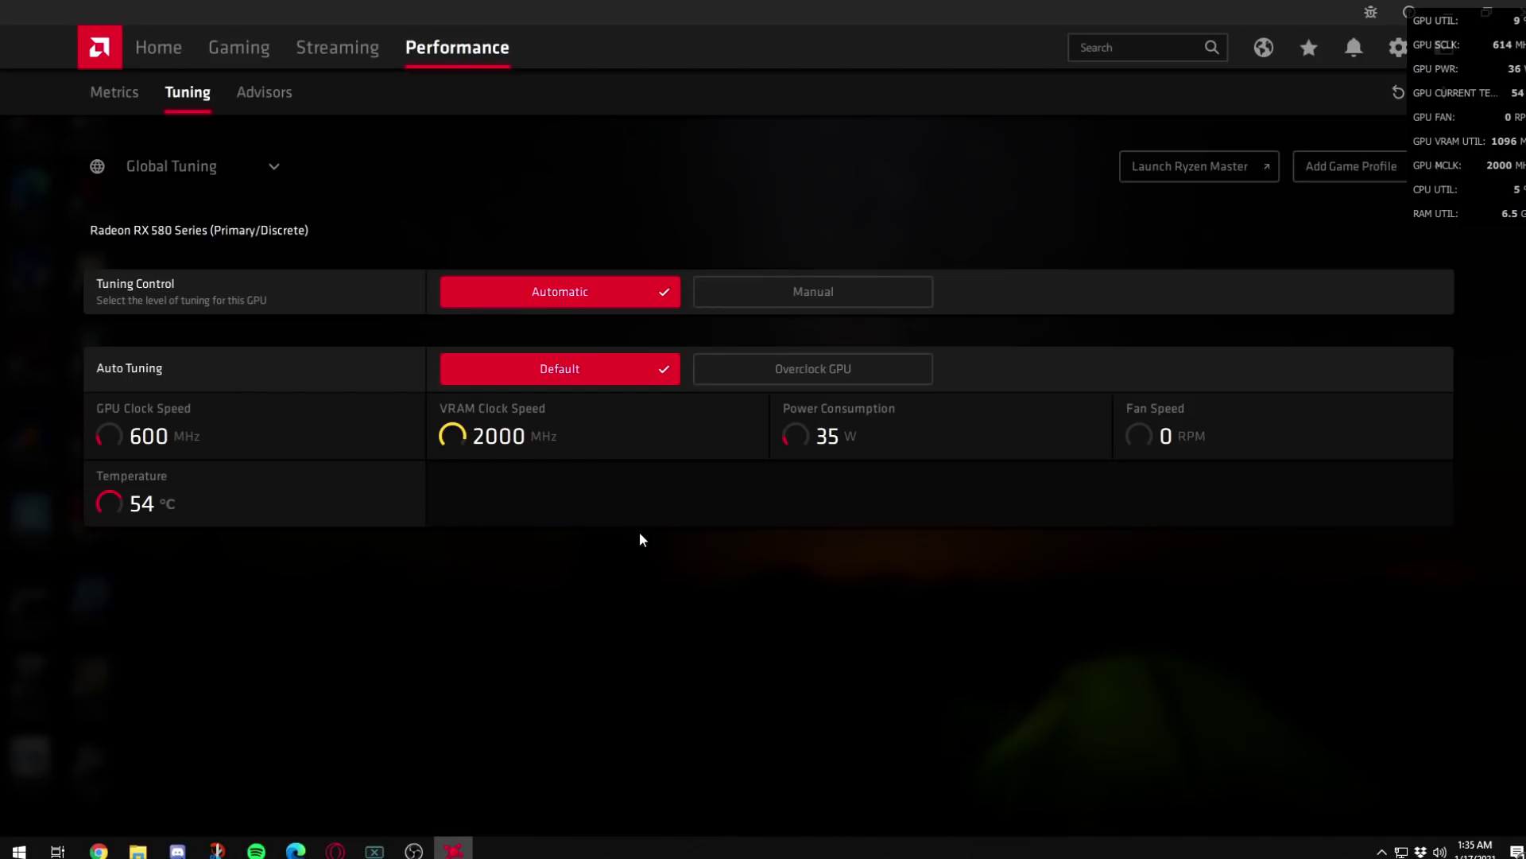
pyautogui.click(790, 372)
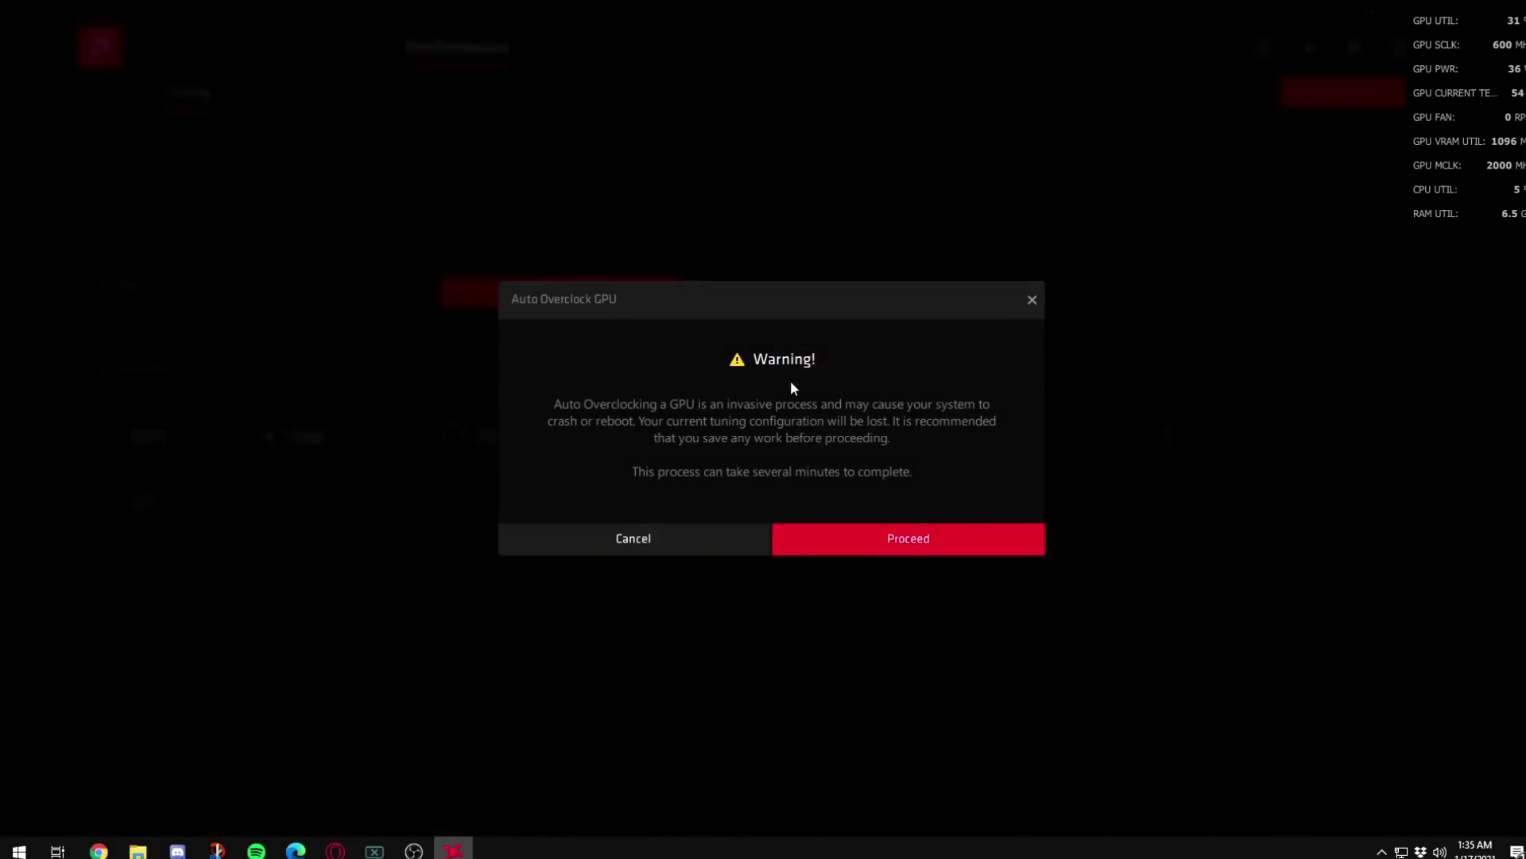
pyautogui.click(687, 539)
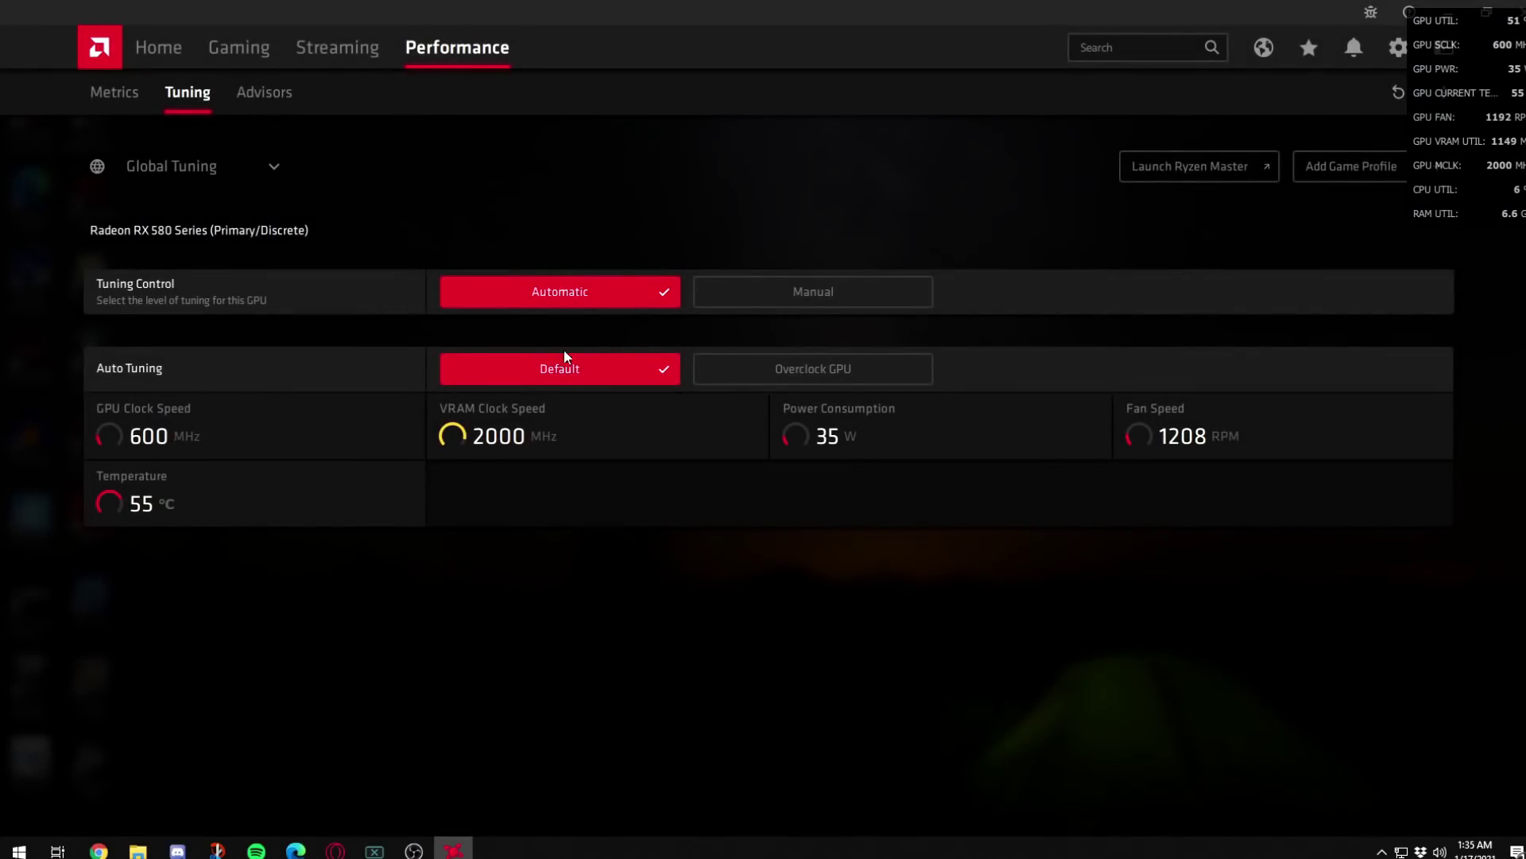
# Go to the Home dashboard with recent games and driver 20.12.1 status
pyautogui.click(114, 93)
pyautogui.click(159, 48)
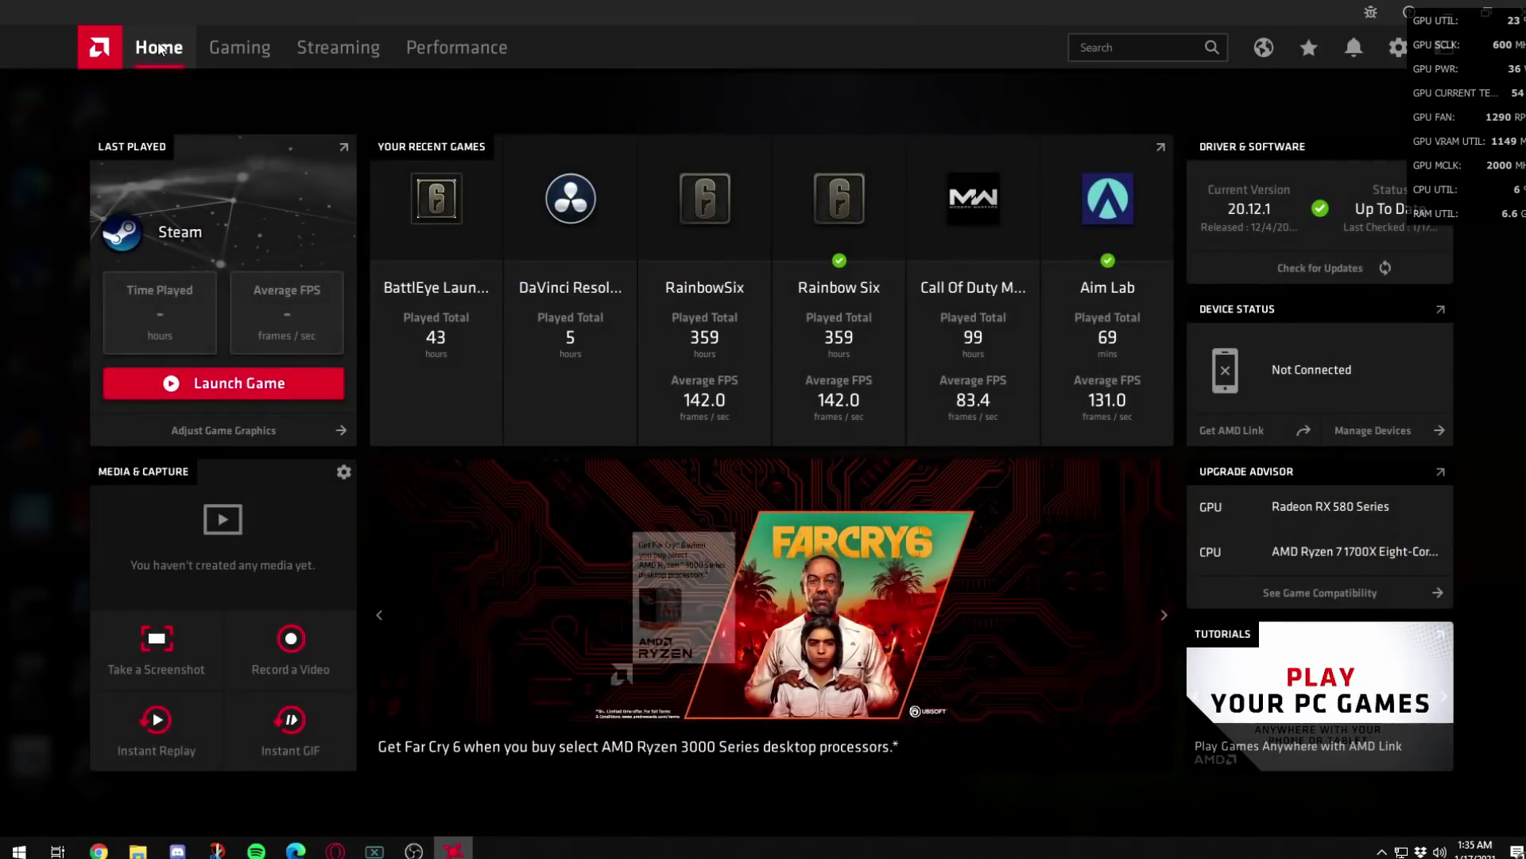